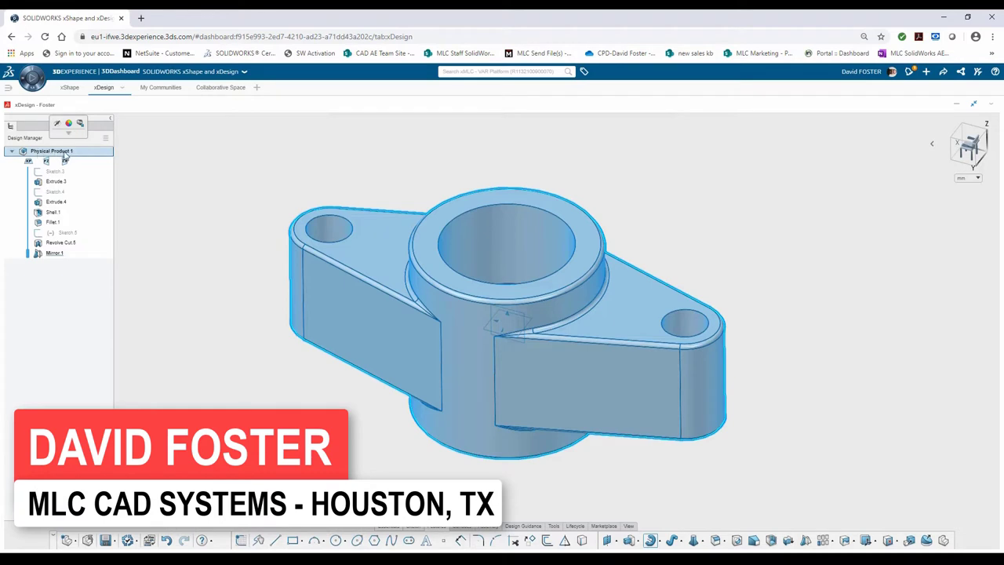
Rename Physical Product 1 to 'New Monitor Yoke' and select the renamed part
double_click(61, 154)
text(New Mon)
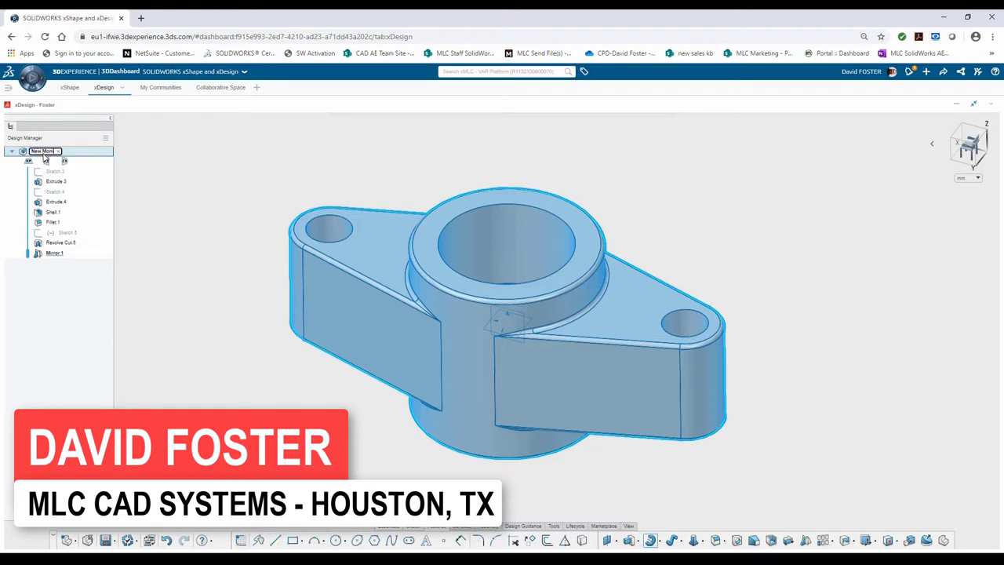
text(itor Yoke)
click(54, 303)
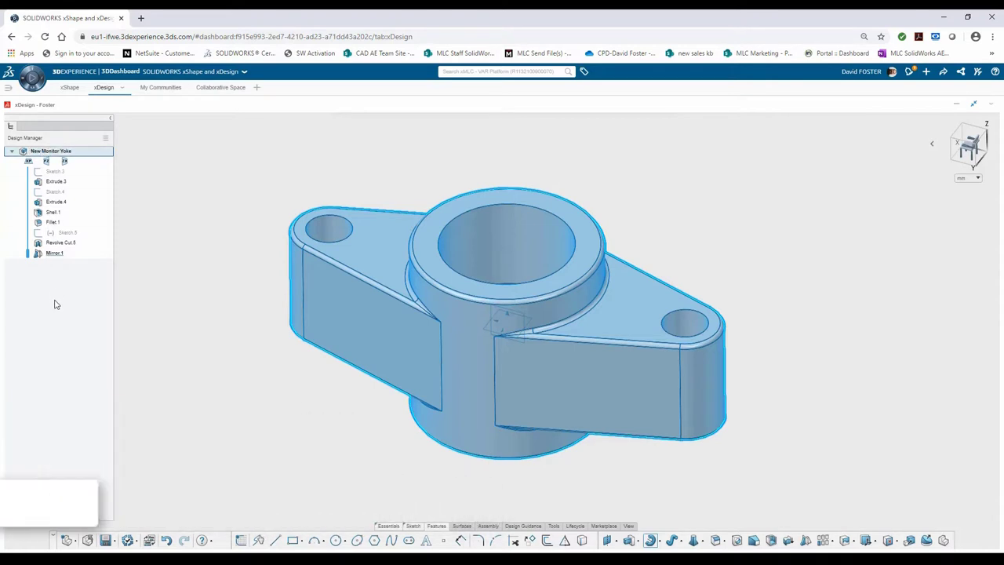
click(102, 155)
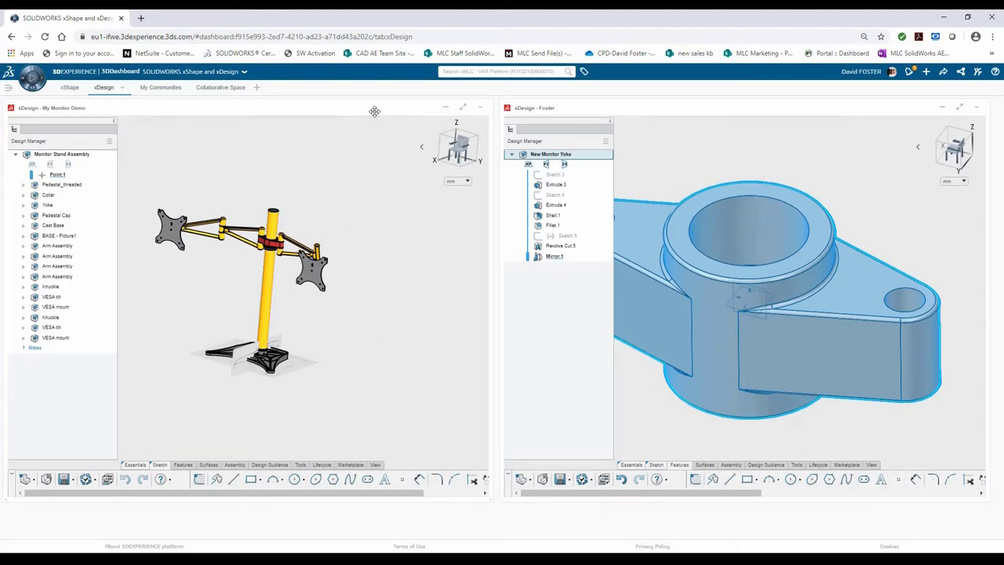
Maximize the My Monitor Demo design, orbit to a front view, and select the red yoke
double_click(330, 111)
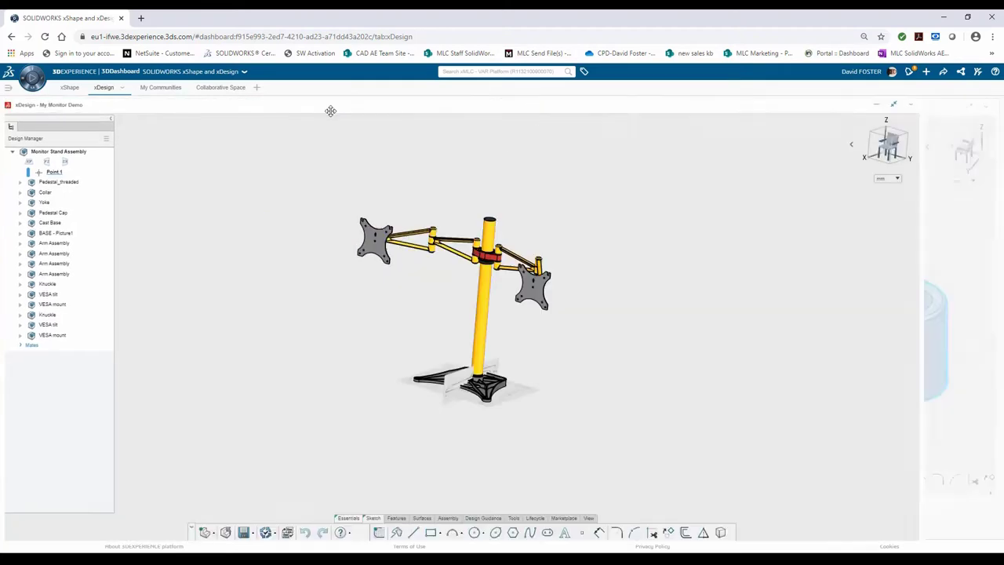
scroll(549, 285, up, 5)
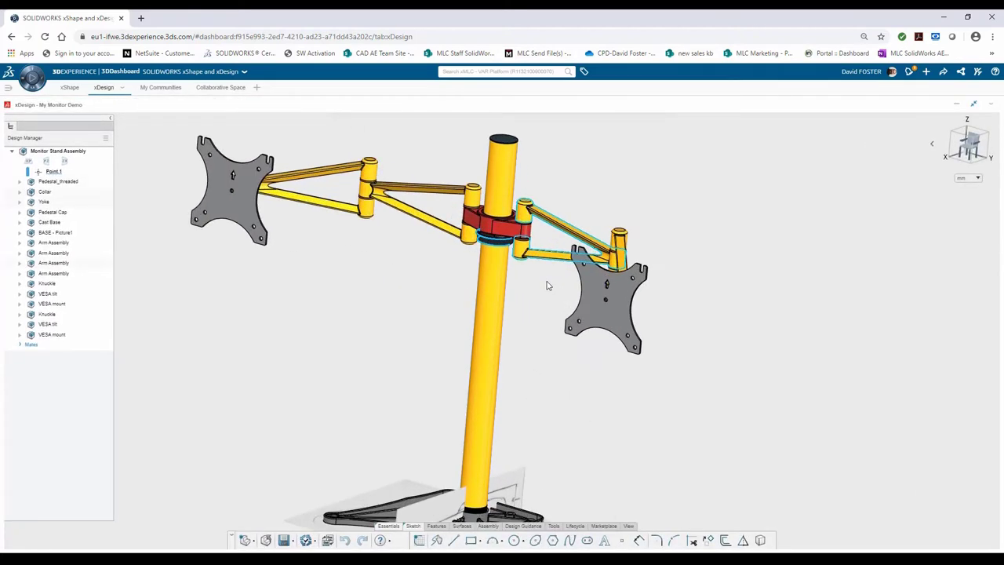
scroll(544, 282, down, 2)
middle_drag(536, 273, 560, 278)
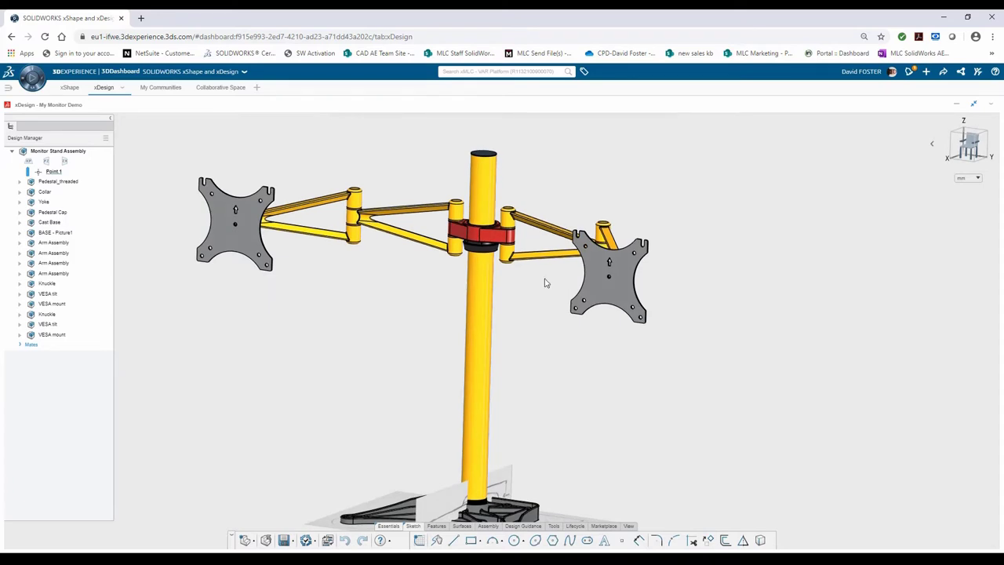
scroll(547, 283, down, 2)
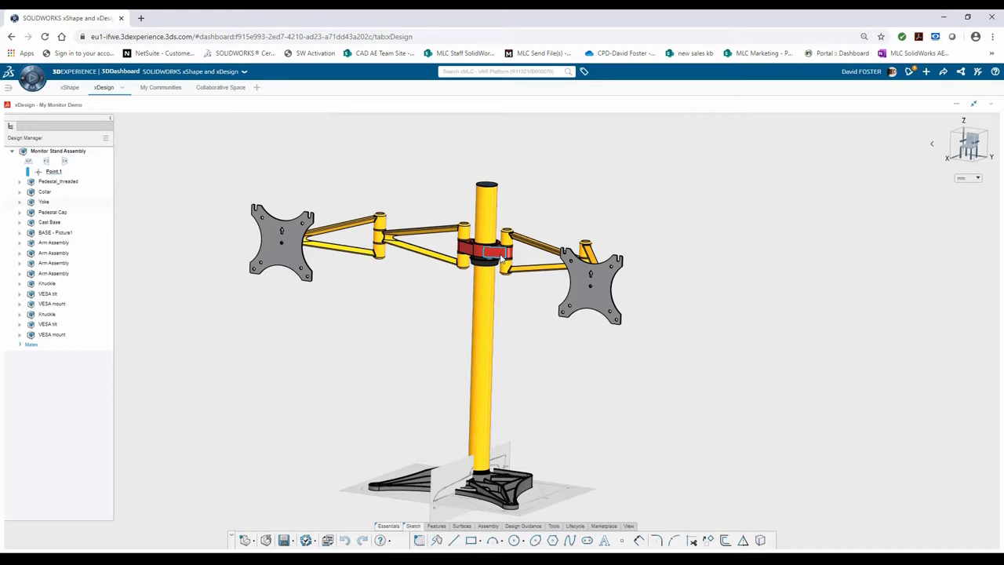
click(501, 259)
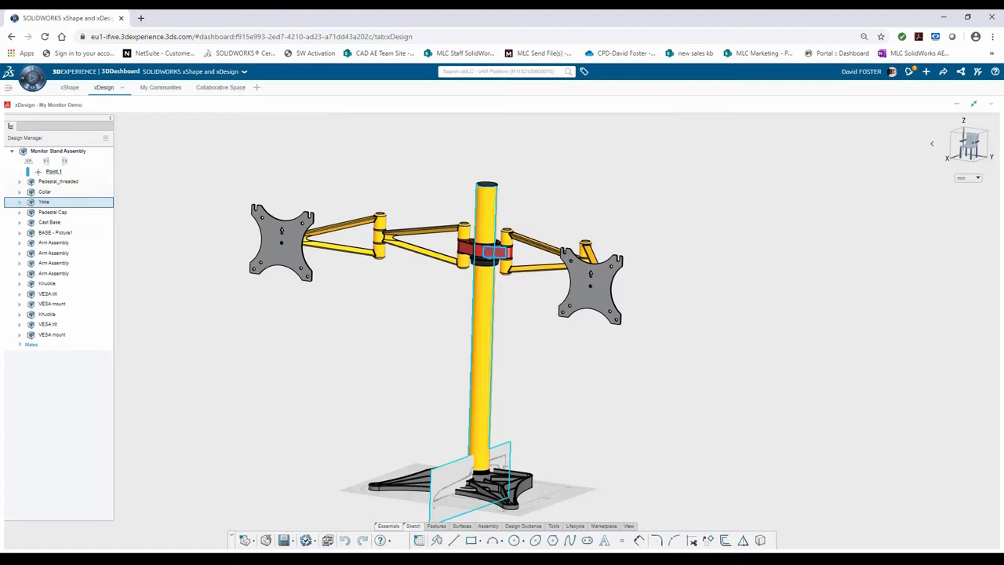
Start Replace Component on the selected Yoke from the Assembly tools
click(488, 527)
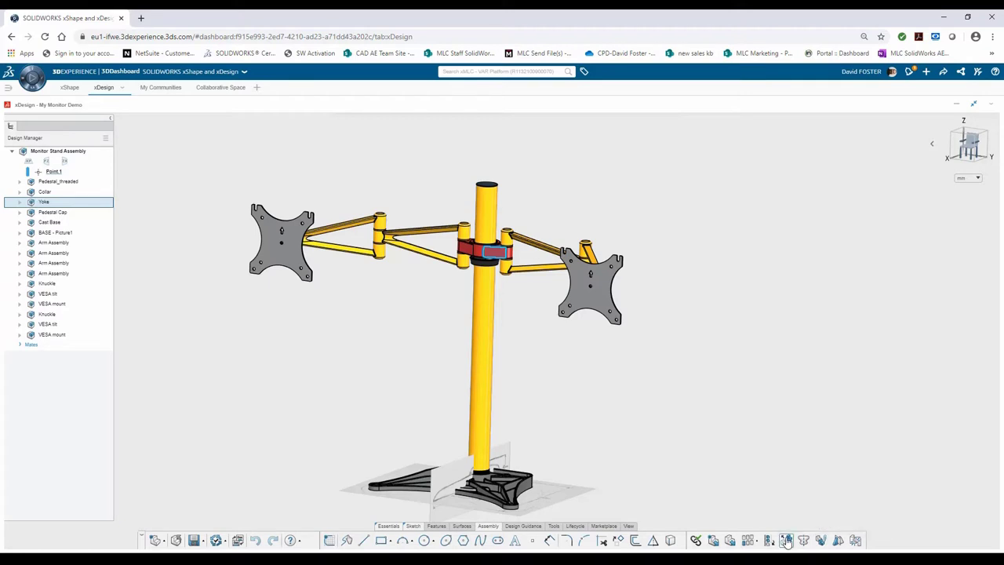
click(786, 540)
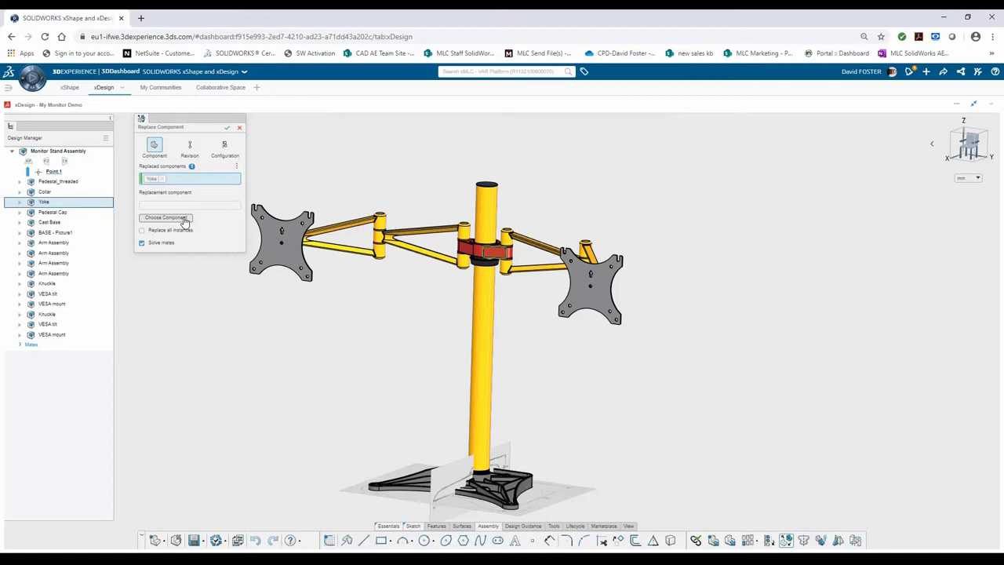
Browse the platform for a replacement and search for 'new mo'
click(185, 222)
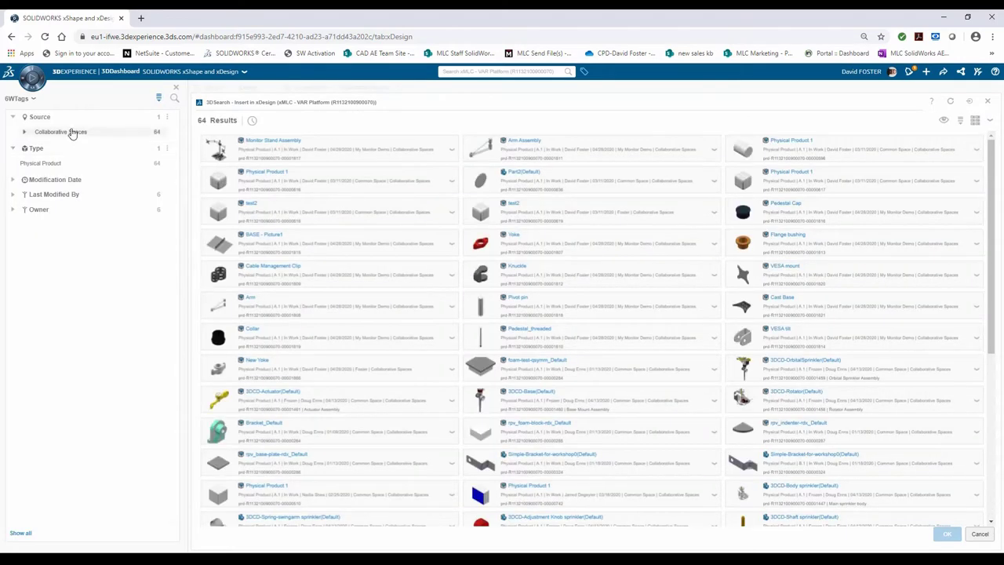
click(505, 71)
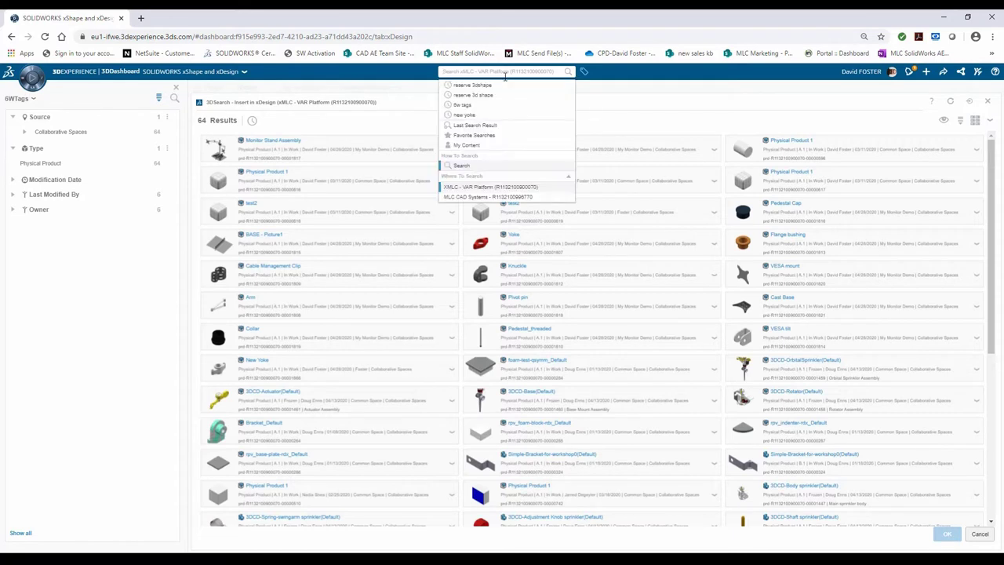
text(new monitor yoke)
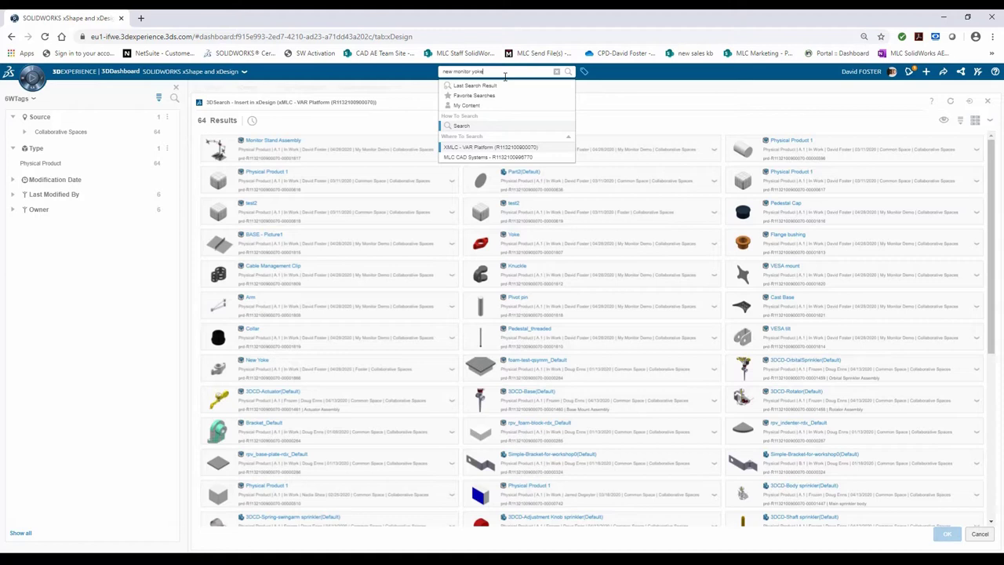
key(Return)
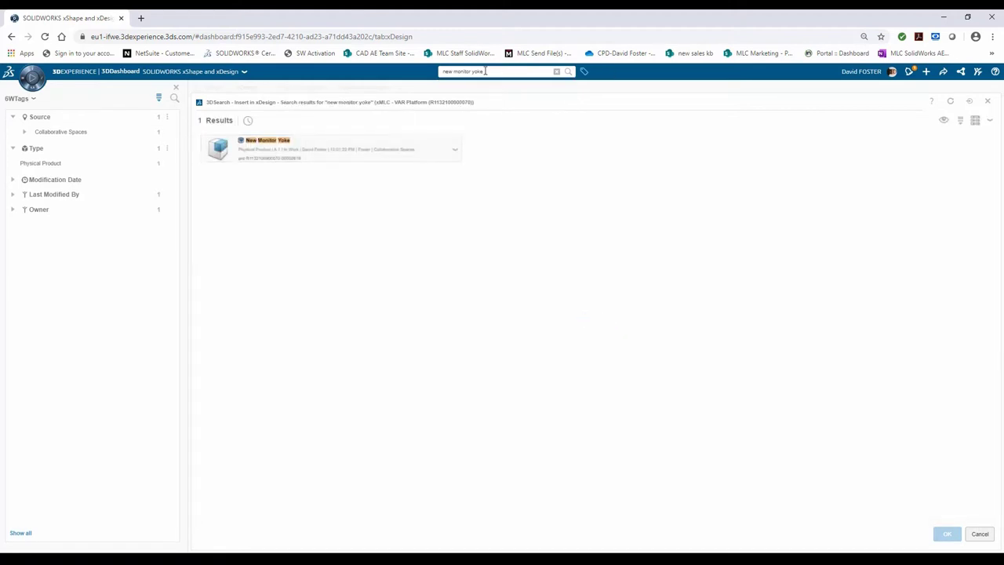
Preview the New Monitor Yoke result in 3D, then insert it as the replacement
click(453, 71)
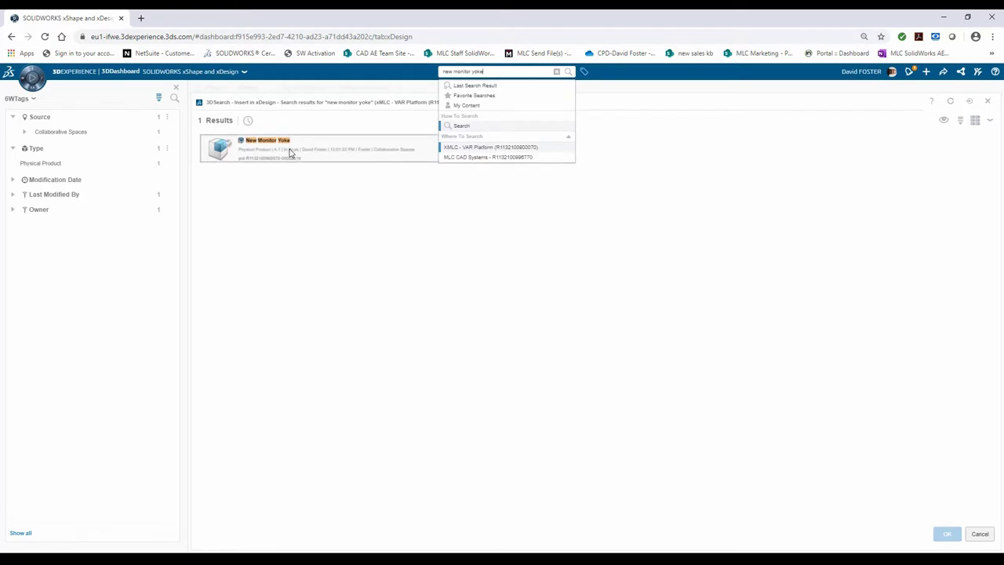
mouse_move(269, 156)
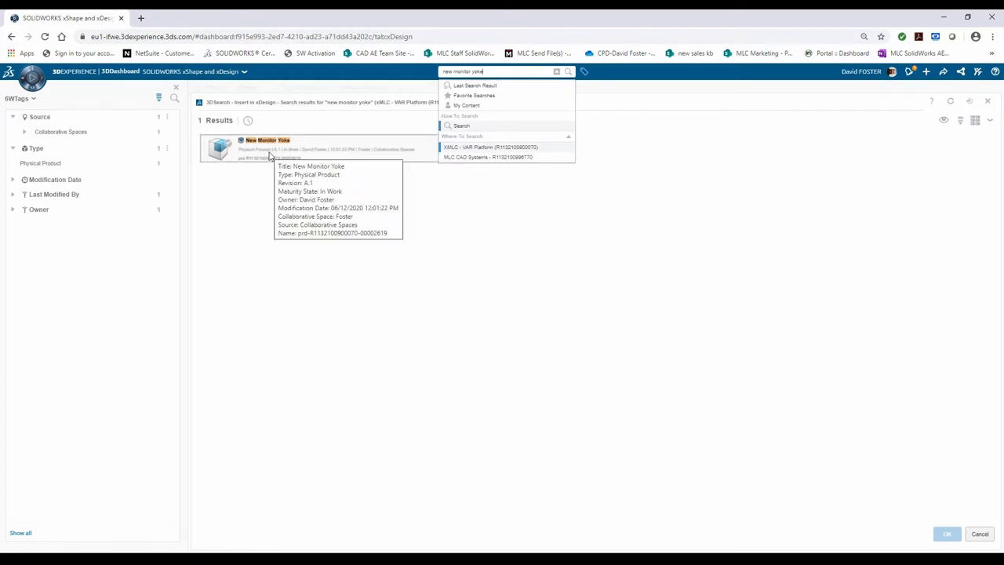
click(271, 154)
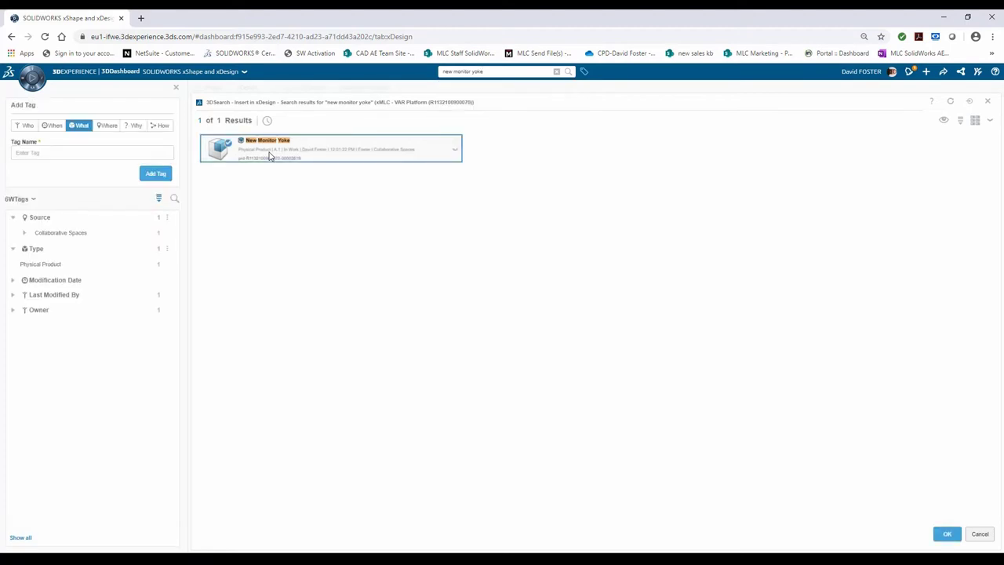
click(944, 122)
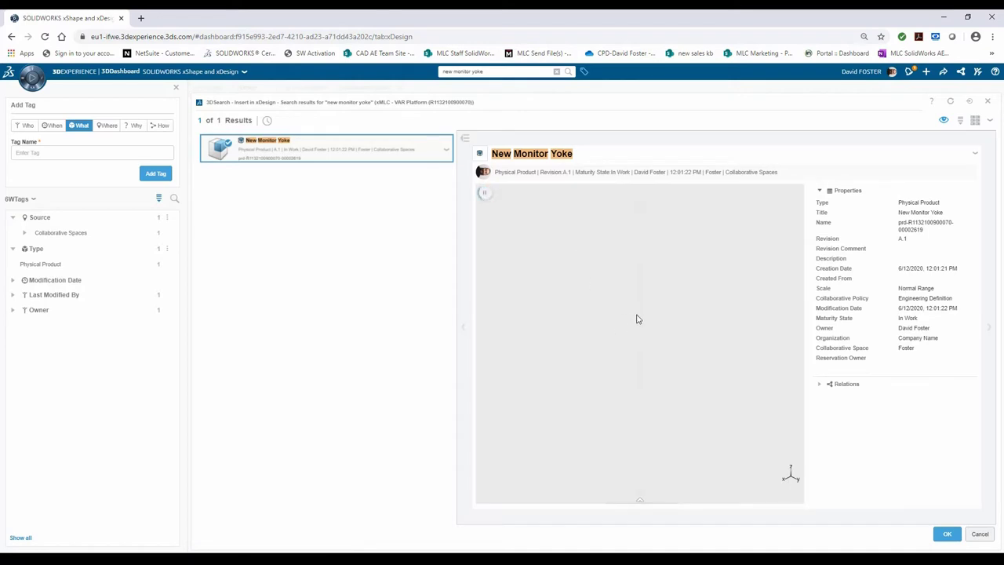
drag(639, 318, 628, 289)
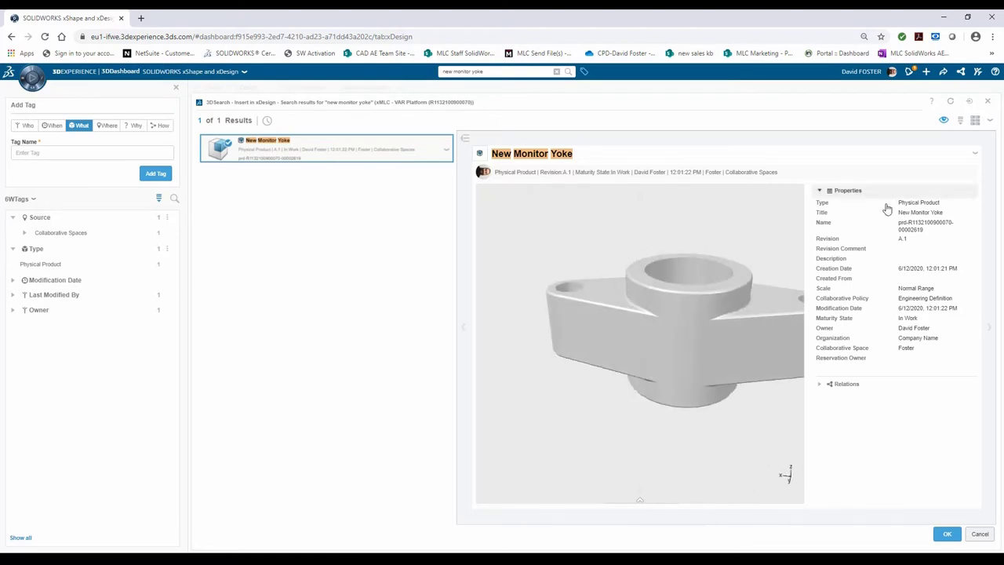
click(353, 154)
double_click(353, 153)
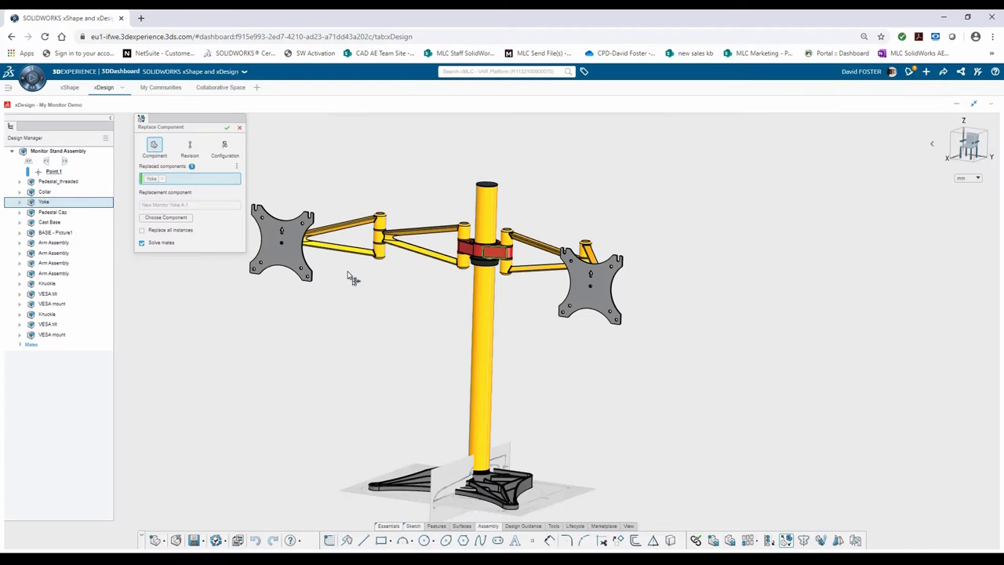
Apply the replacement and map the first broken mate reference to the new yoke's Face.5
click(227, 128)
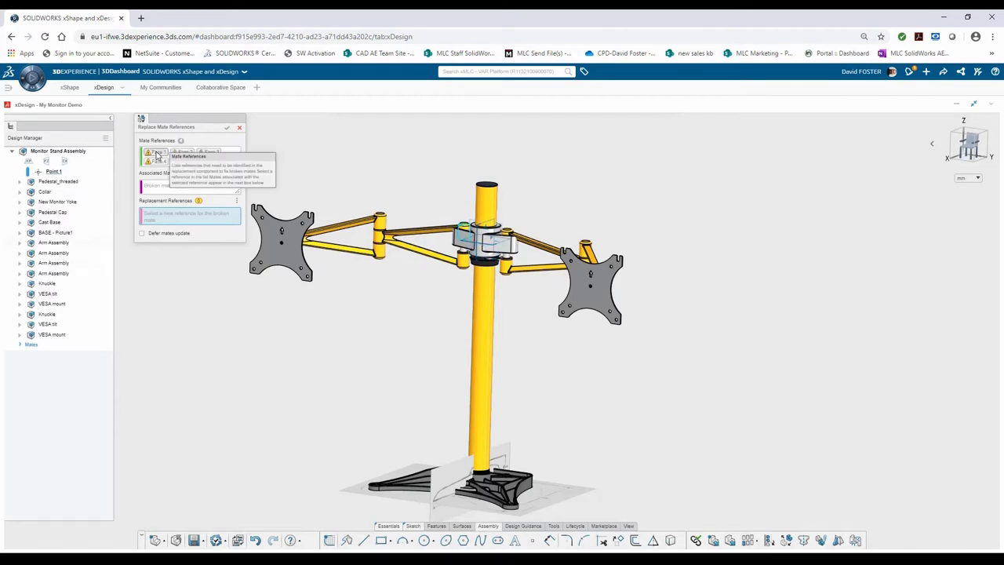
click(156, 154)
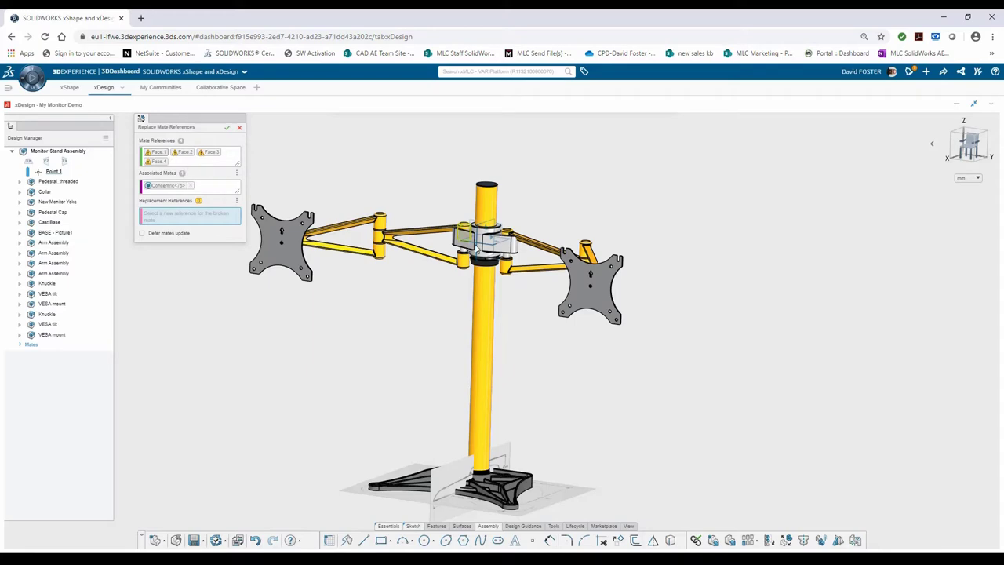
scroll(461, 235, down, 6)
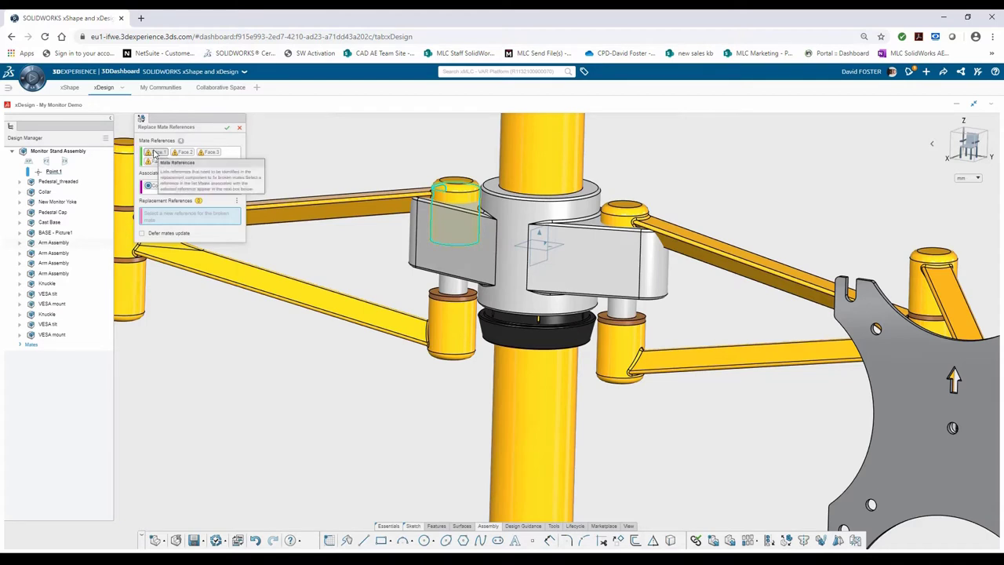
click(413, 235)
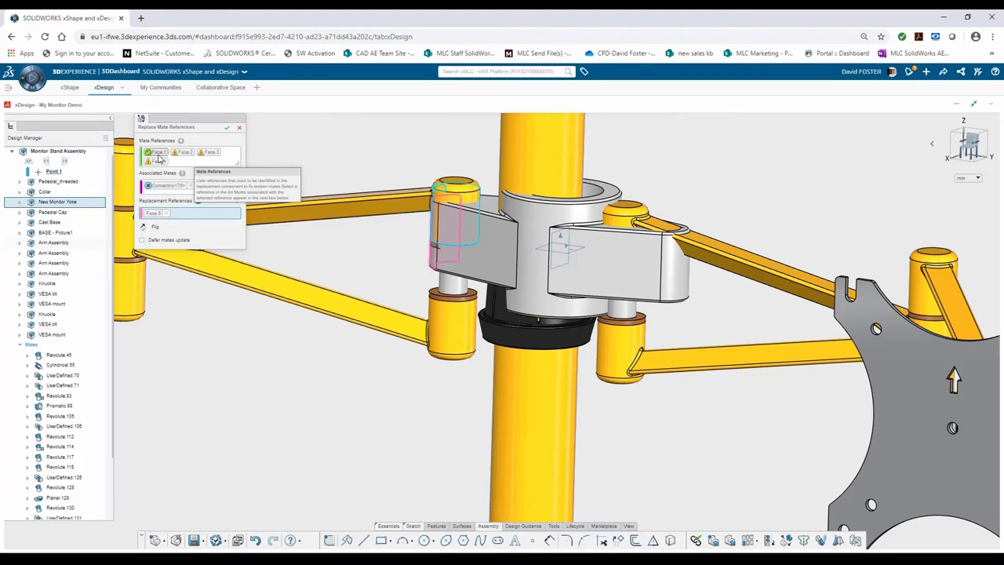
Remap the second (tangent) and third broken mate references to matching New Monitor Yoke faces
click(185, 153)
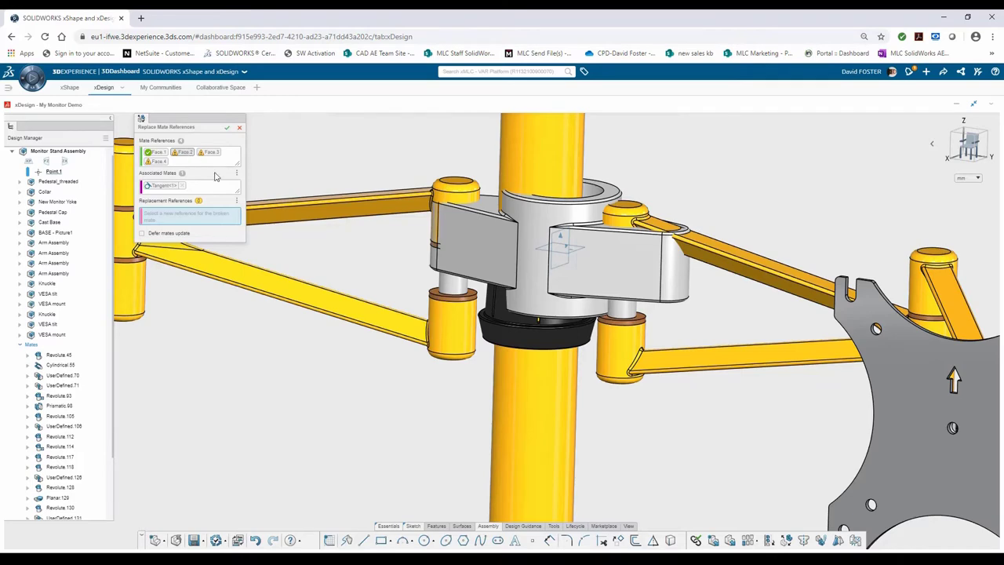
middle_drag(367, 283, 378, 229)
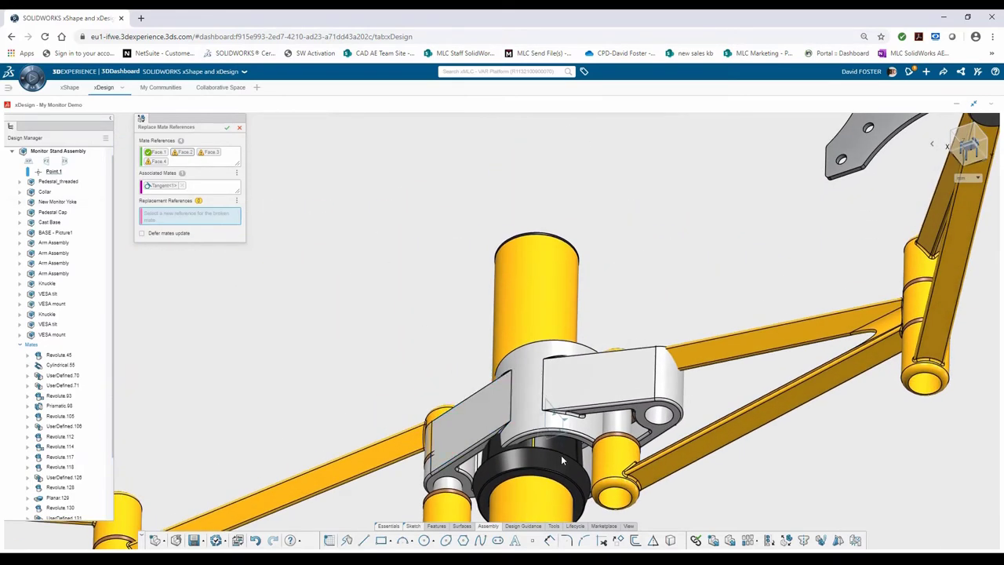
click(589, 461)
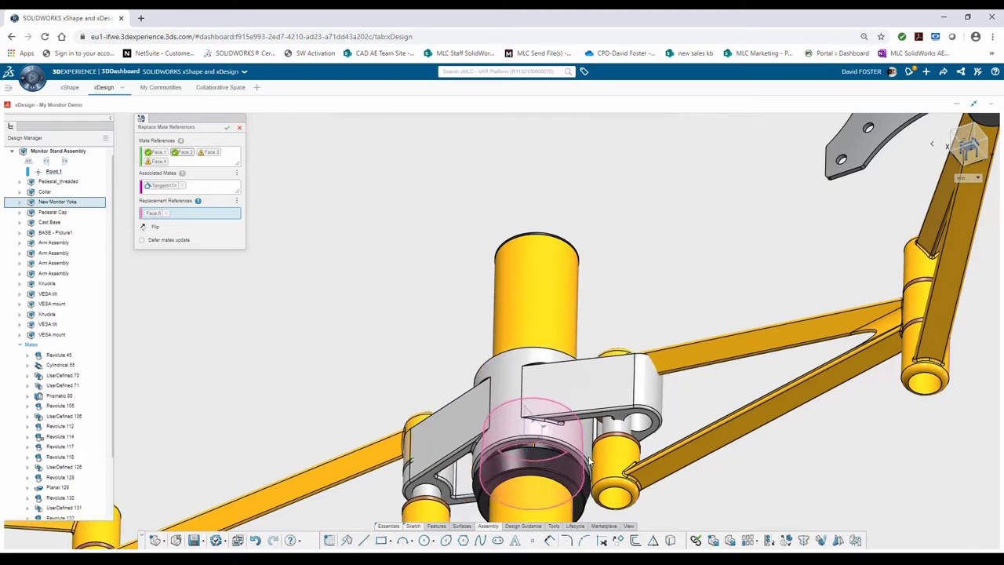
click(210, 153)
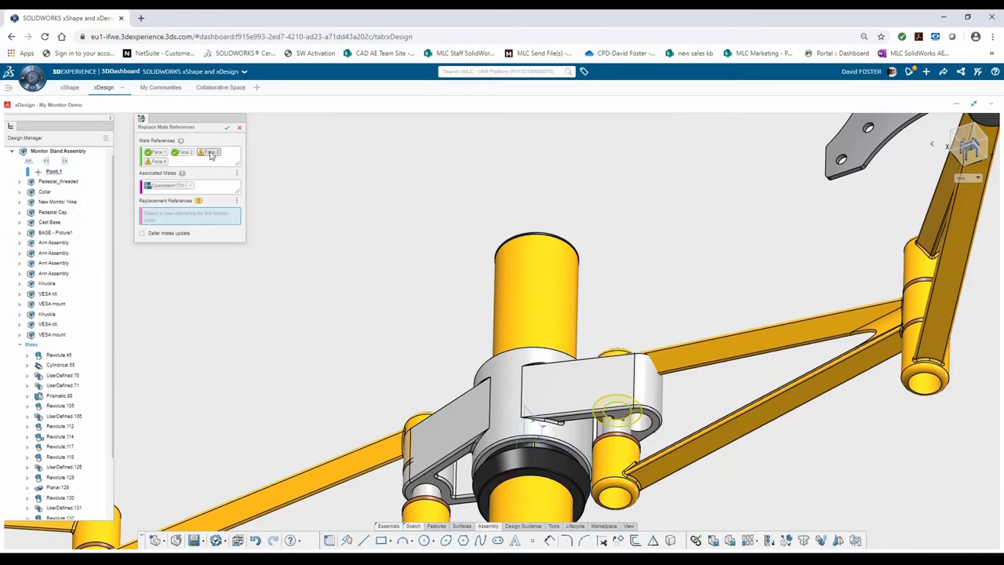
middle_drag(657, 309, 562, 287)
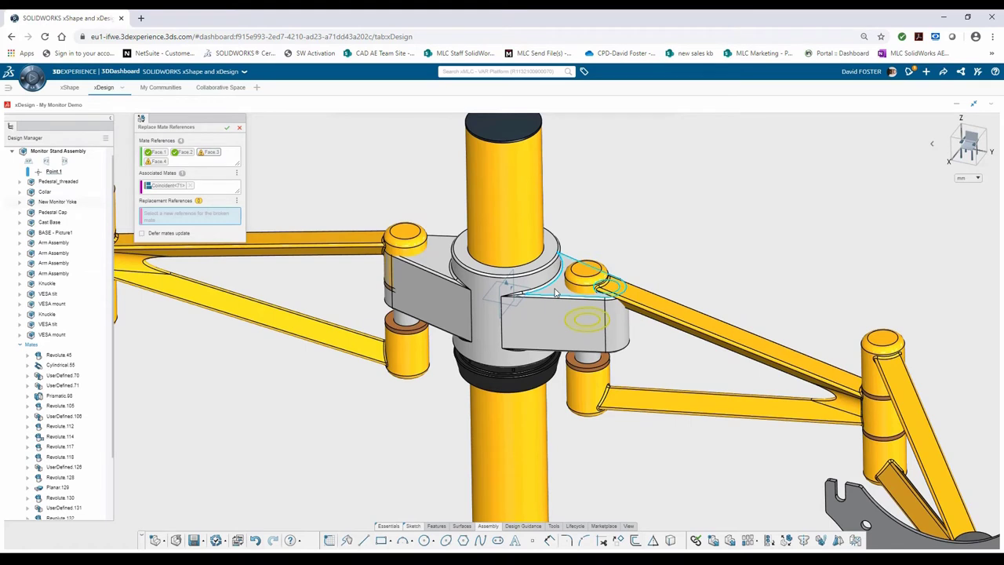
click(555, 293)
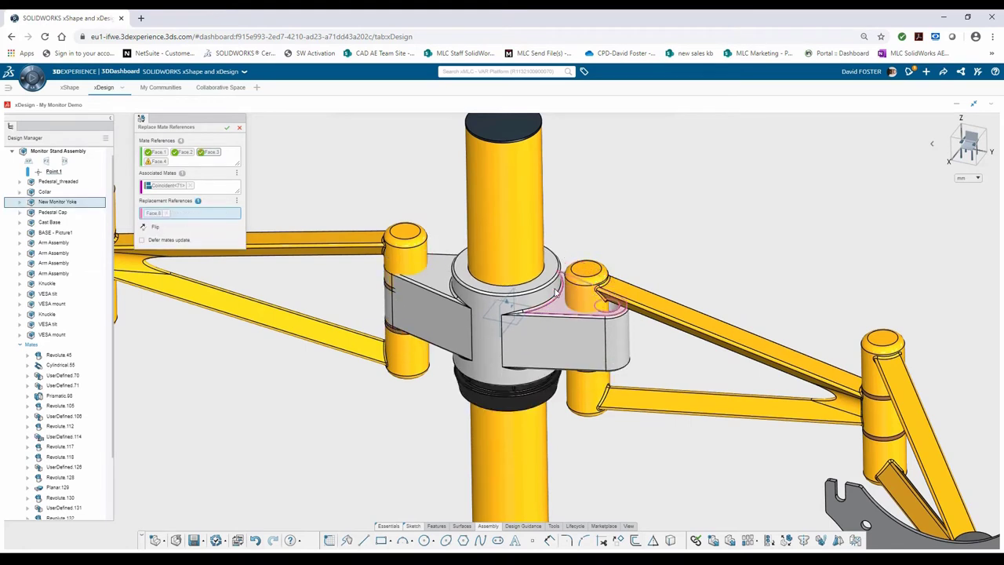
Remap the fourth, concentric mate reference to its yoke face and confirm all replacements
click(157, 161)
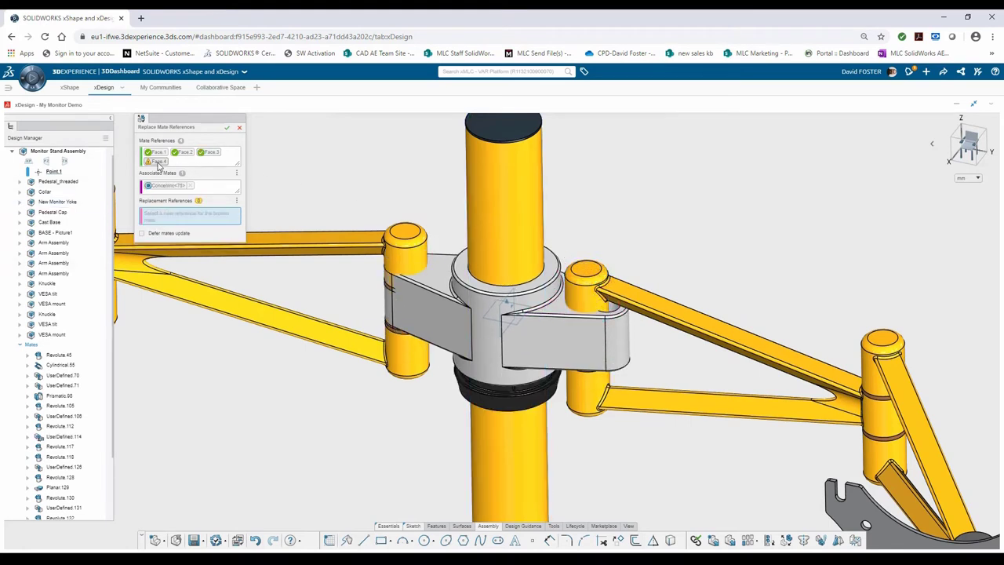
click(624, 331)
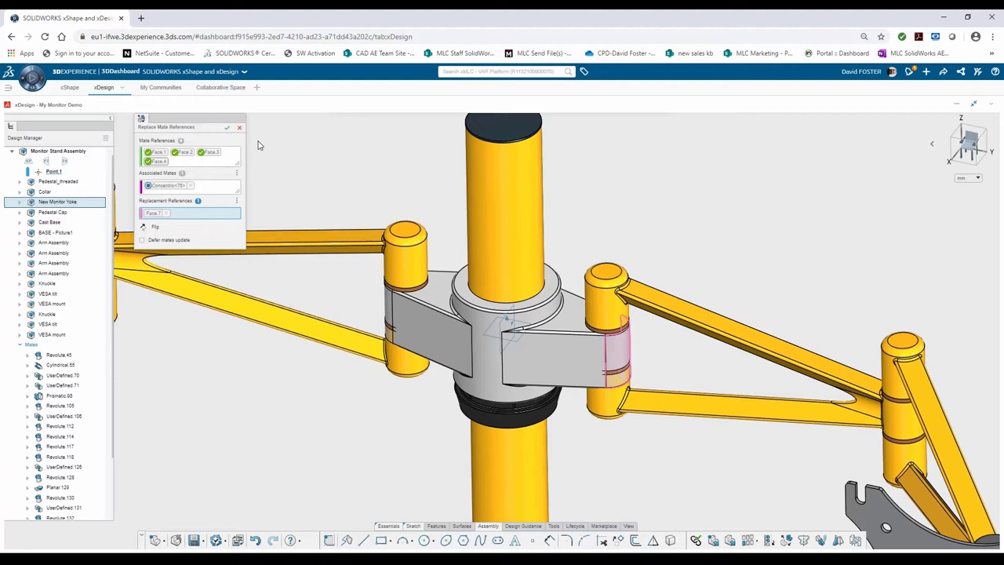
click(227, 127)
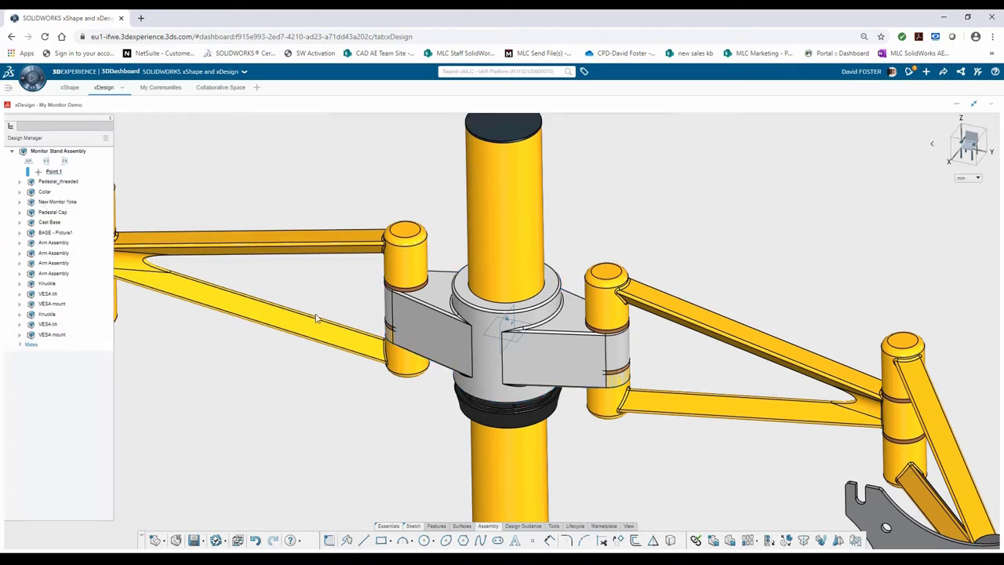
scroll(404, 322, down, 5)
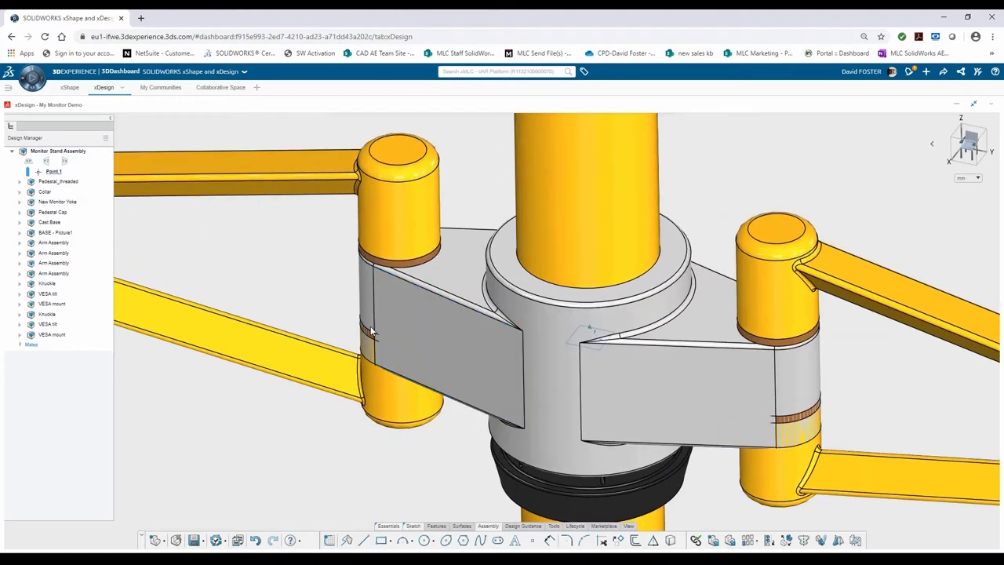
click(375, 334)
middle_drag(380, 335, 403, 325)
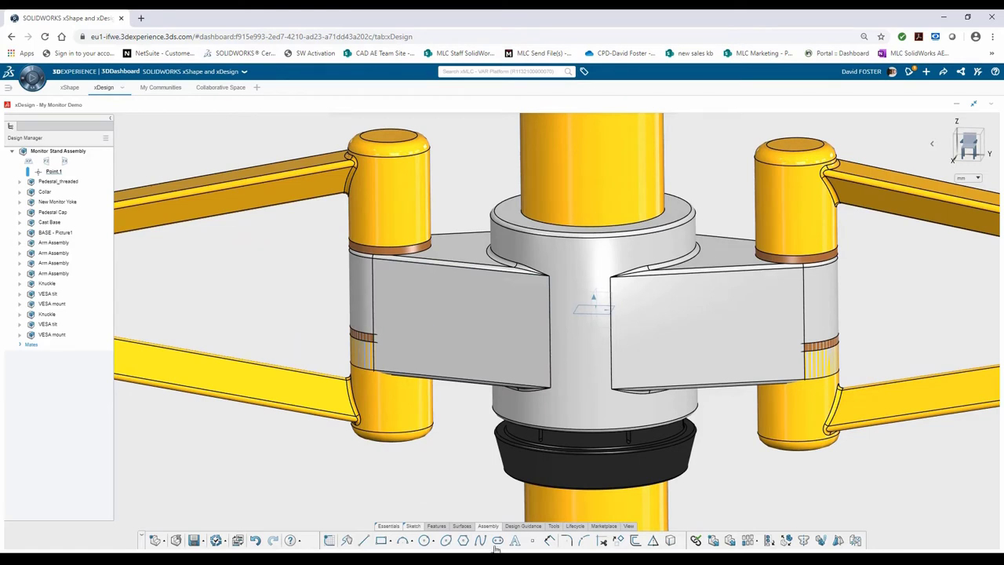
click(553, 526)
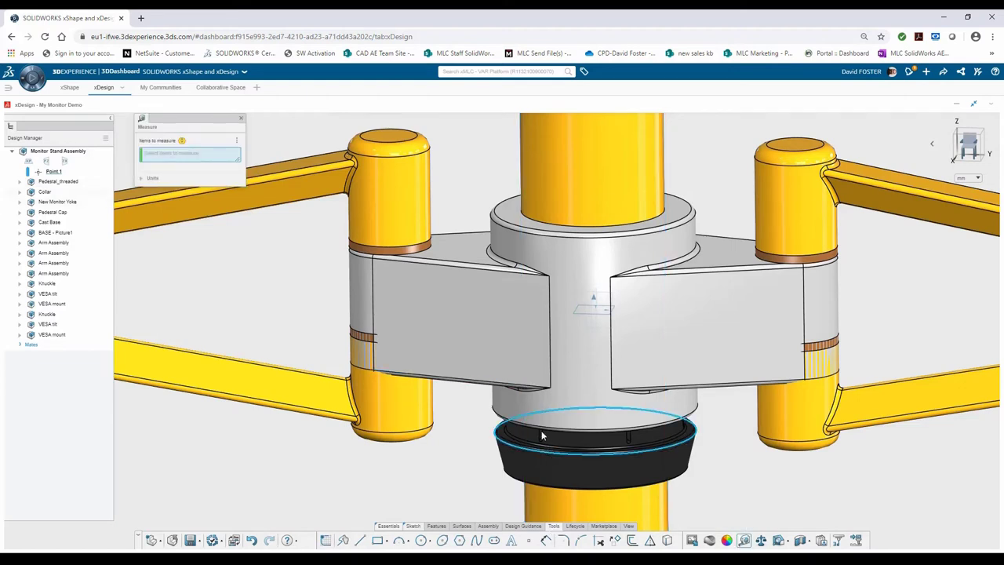
click(468, 389)
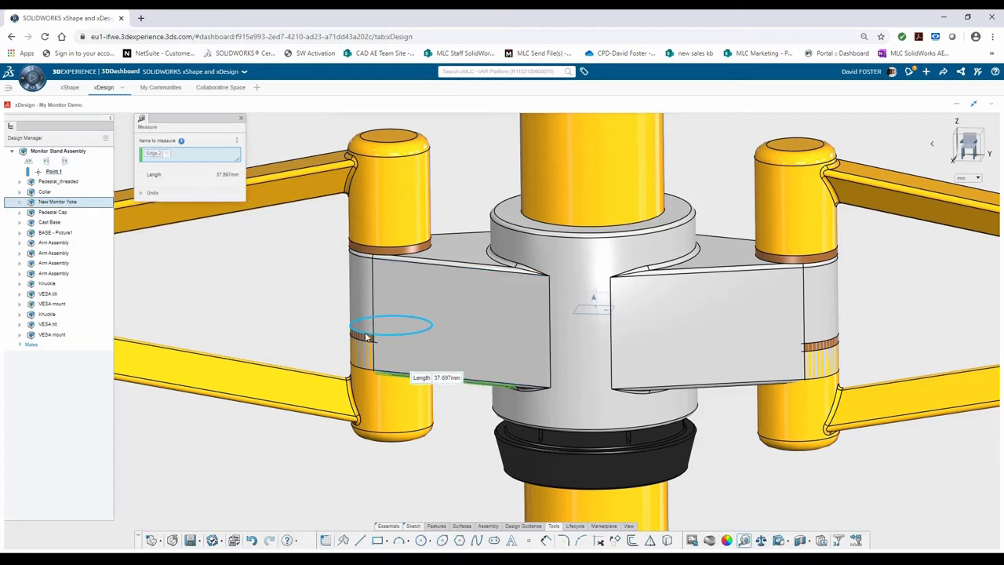
click(366, 335)
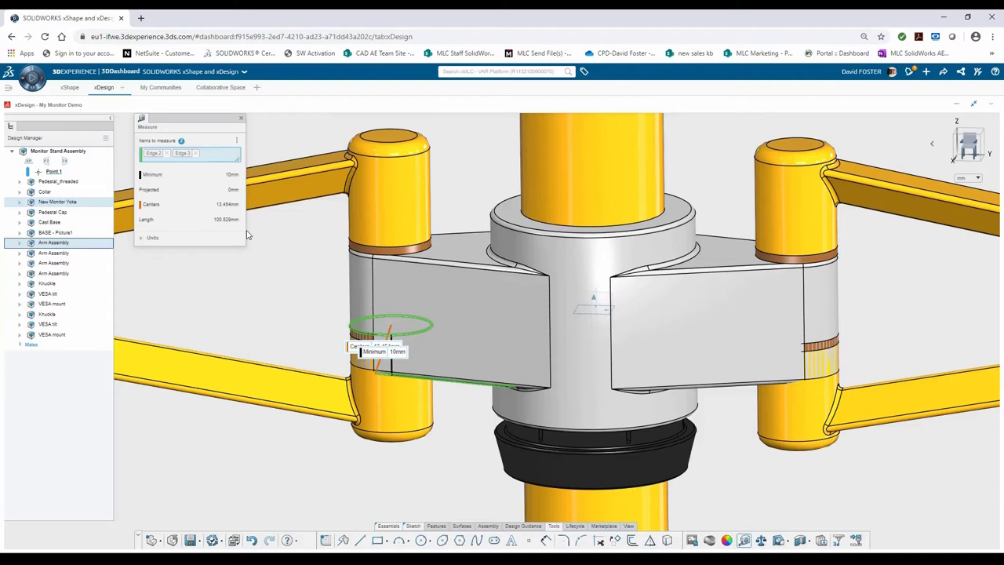
click(242, 119)
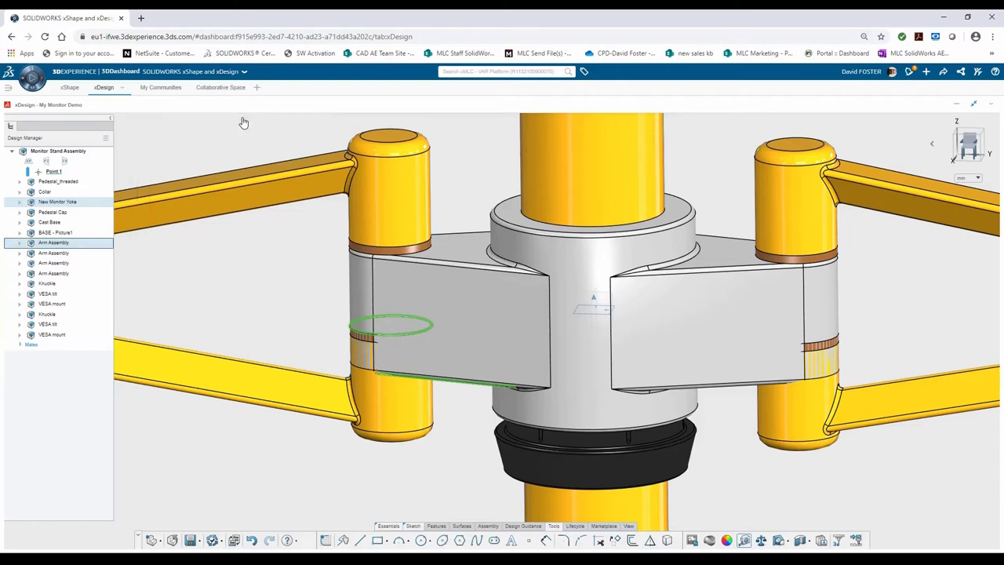
Activate Arm Assembly, select the Arm's GAP feature, and roll back to edit Extrude.1
double_click(392, 179)
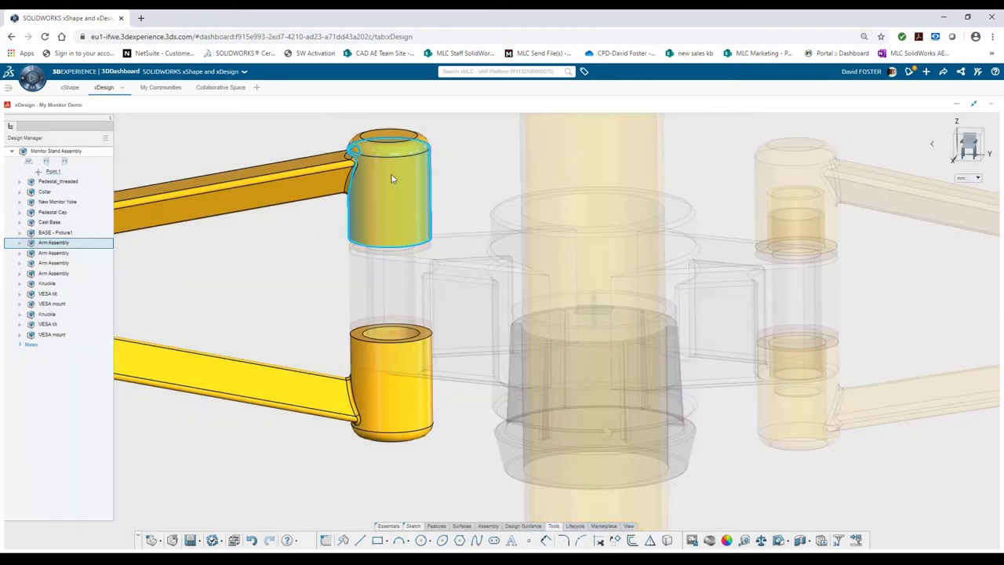
click(21, 244)
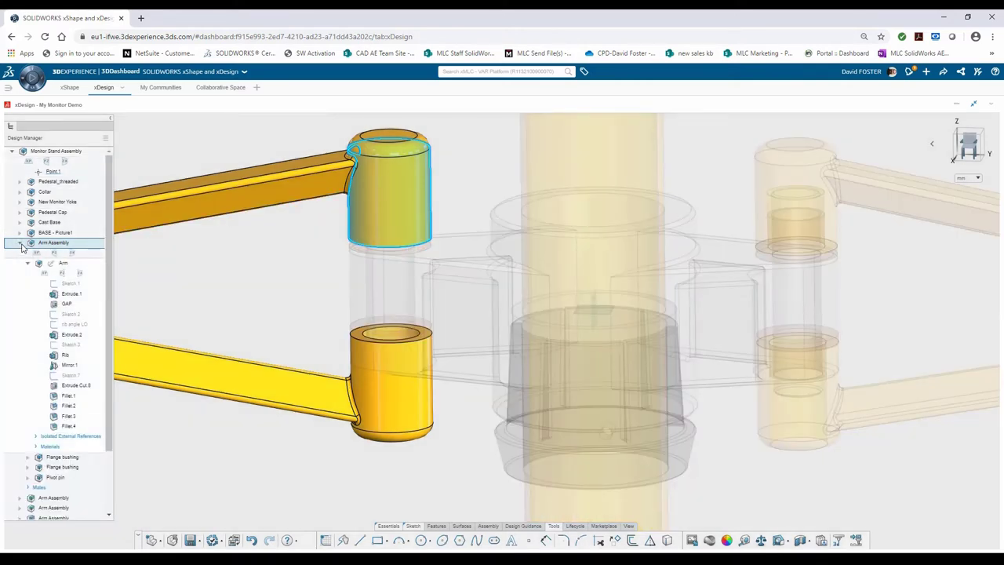
click(67, 305)
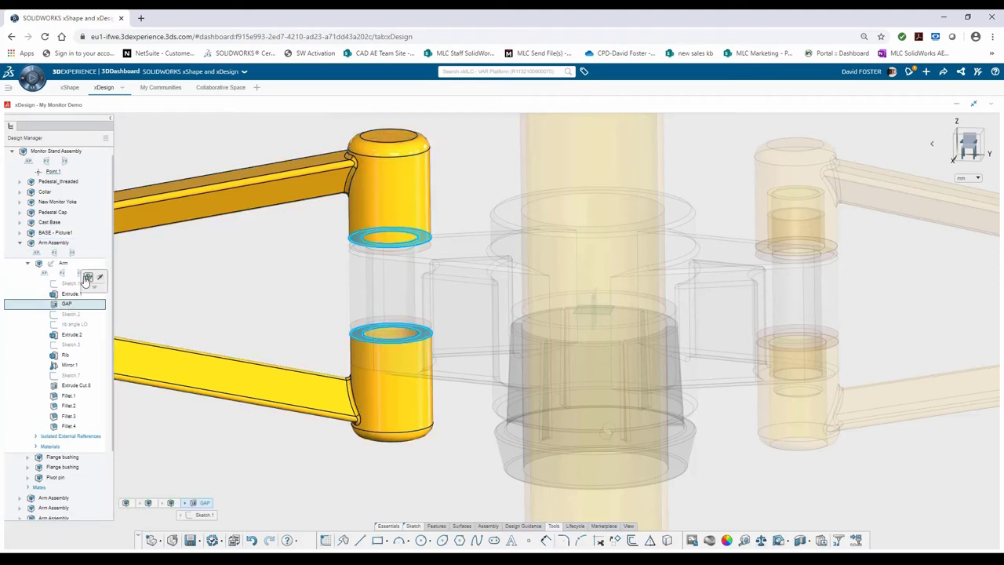
click(87, 280)
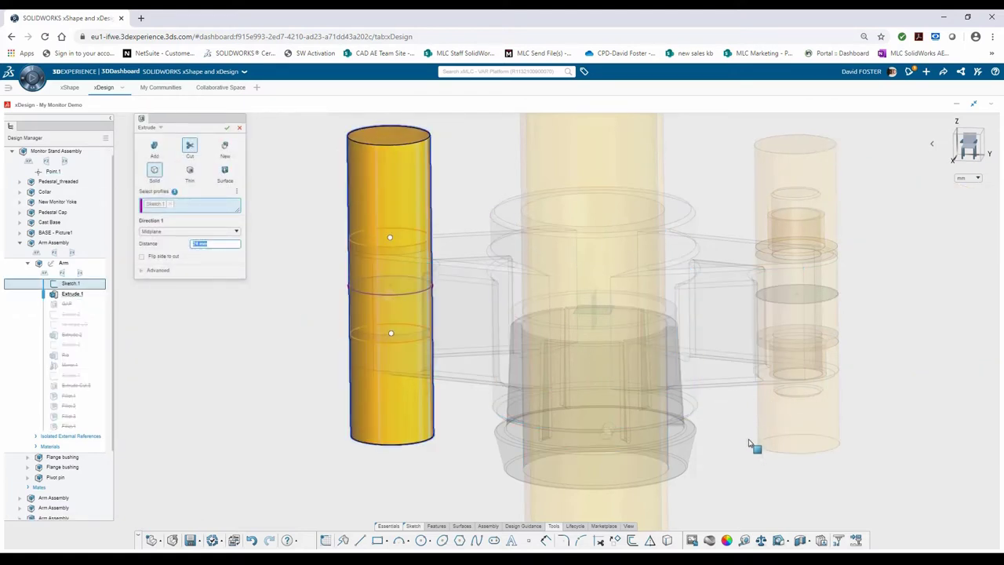
Raise the opacity of faded parts to about 38%
click(629, 525)
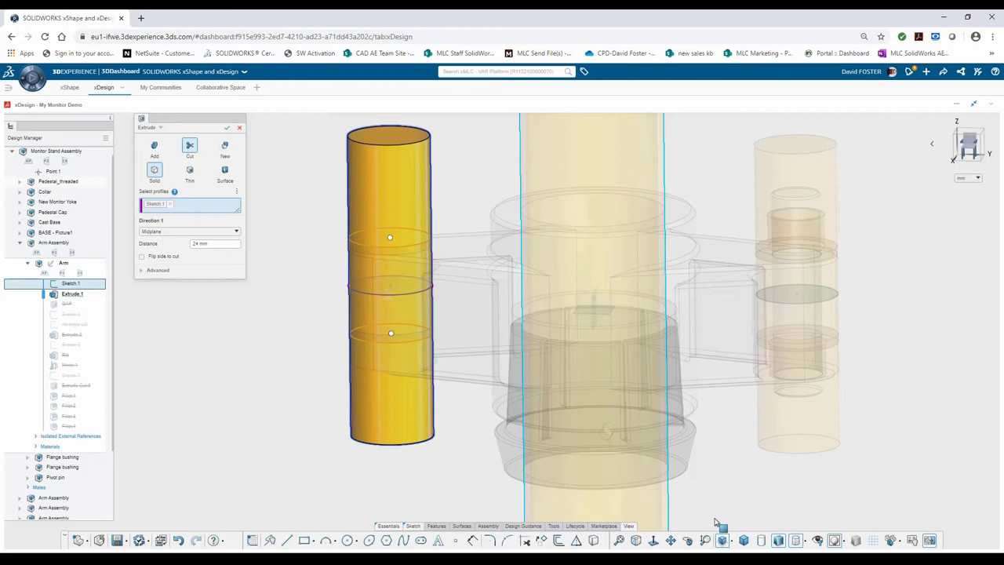
click(900, 541)
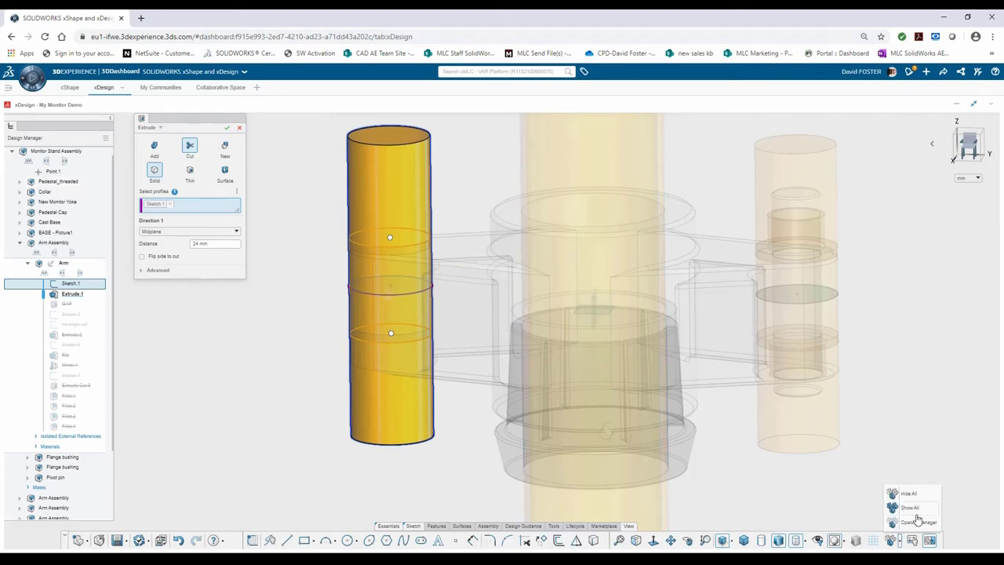
click(916, 522)
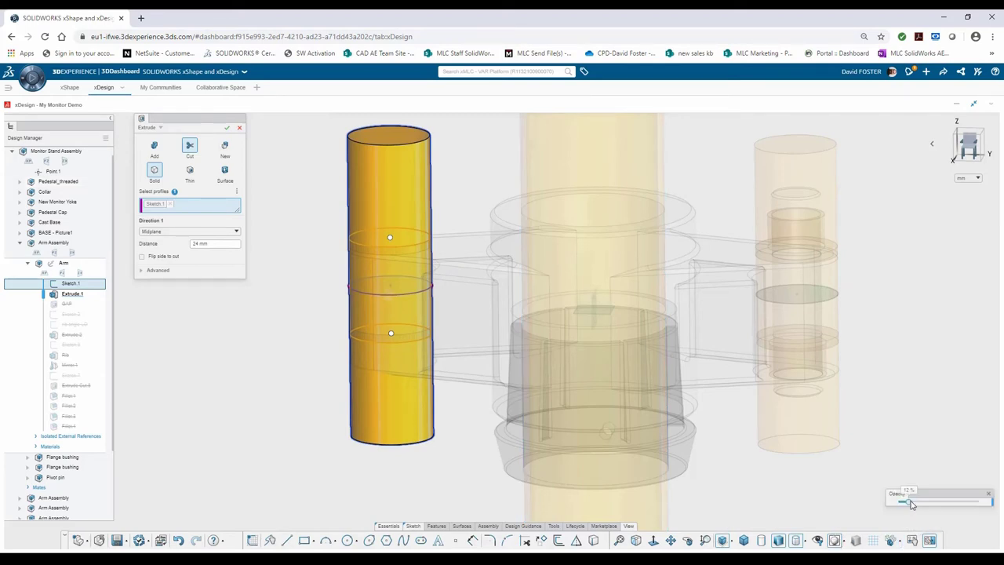
mouse_move(910, 507)
mouse_down()
mouse_move(947, 508)
mouse_move(908, 508)
mouse_move(944, 508)
mouse_move(928, 507)
mouse_up()
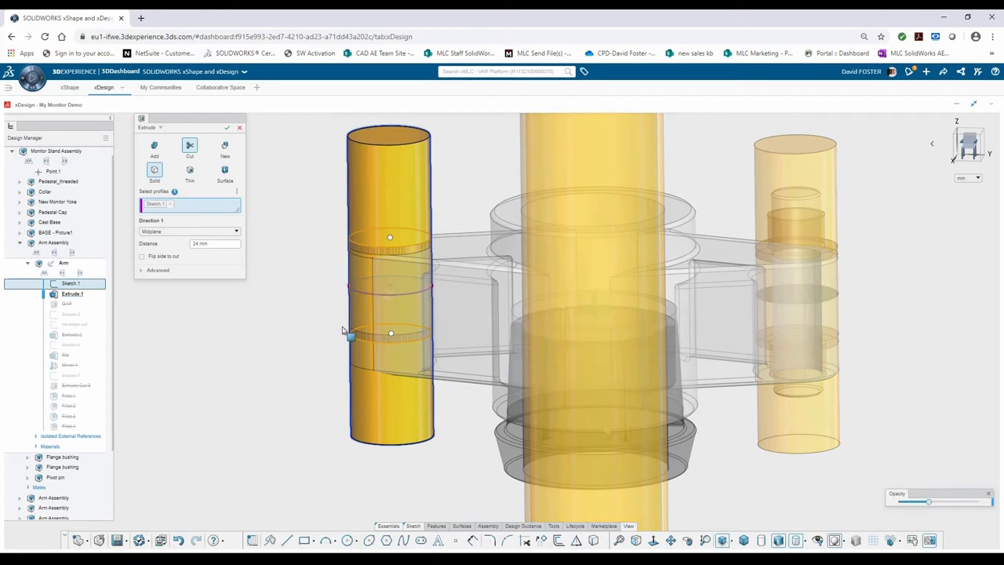
Set the Extrude.1 midplane distance to 24 mm and apply it to rebuild the arm
click(214, 244)
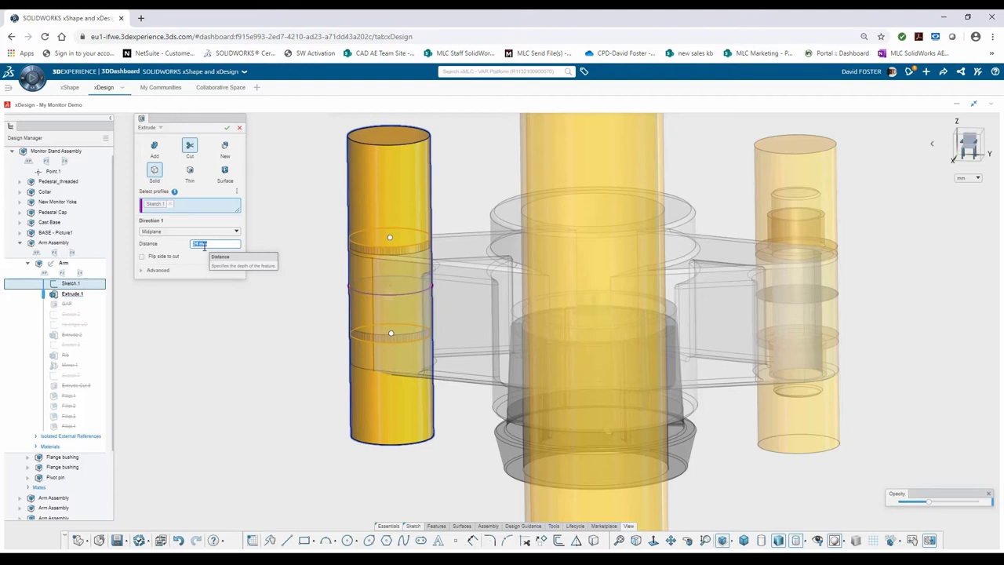
text(24mm)
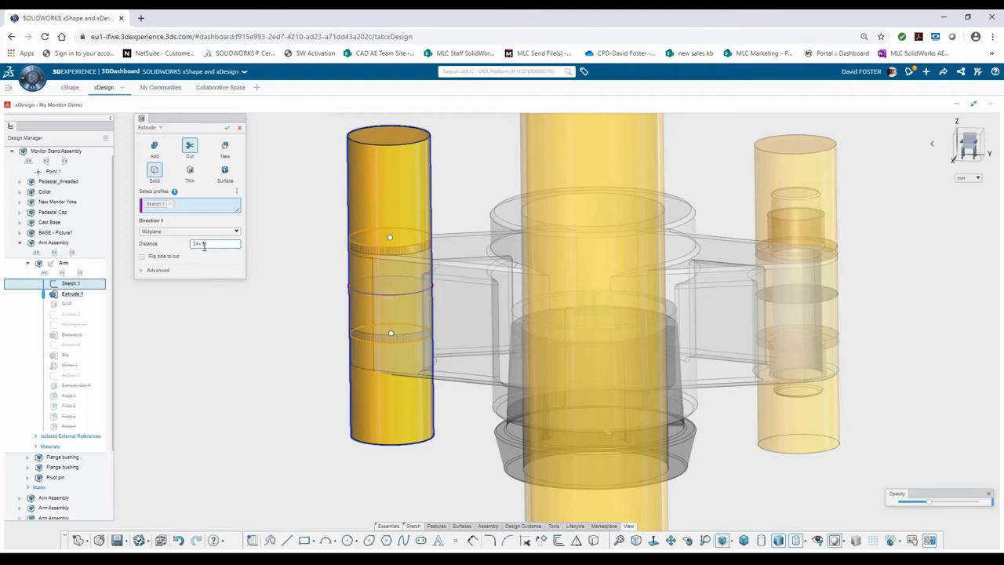
key(Return)
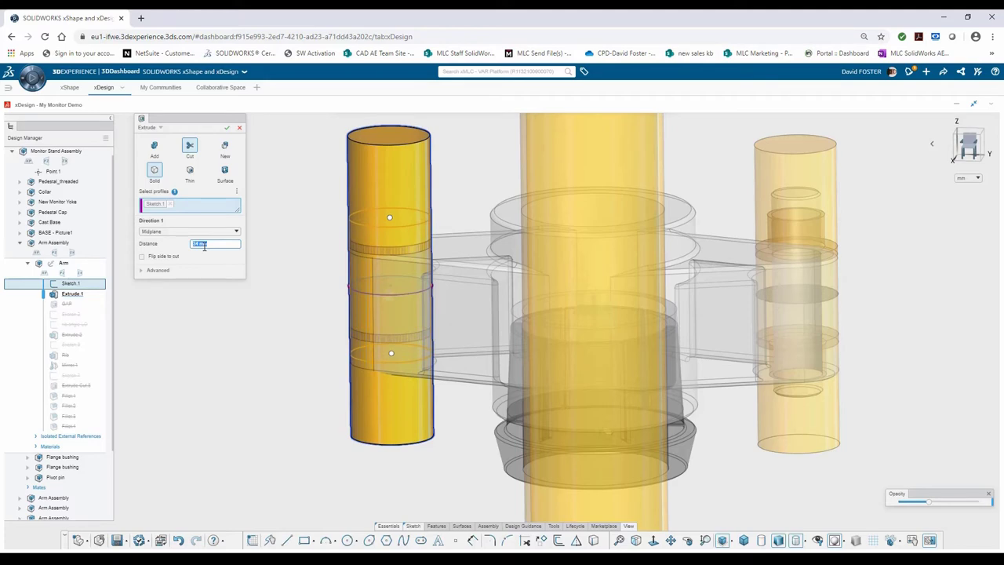
click(227, 128)
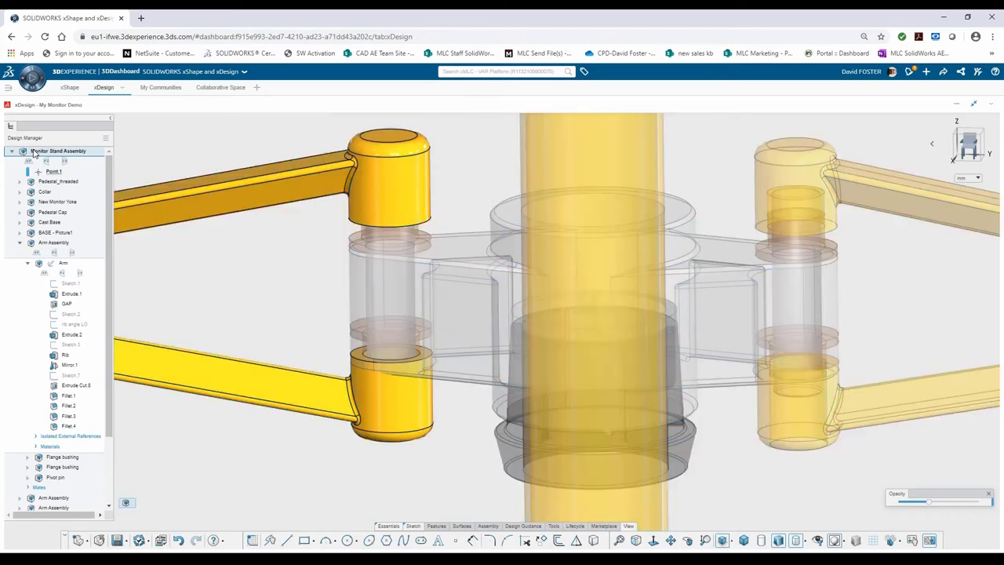
Return to the top-level Monitor Stand Assembly, re-solve it, and collapse the Arm Assembly branch
double_click(34, 153)
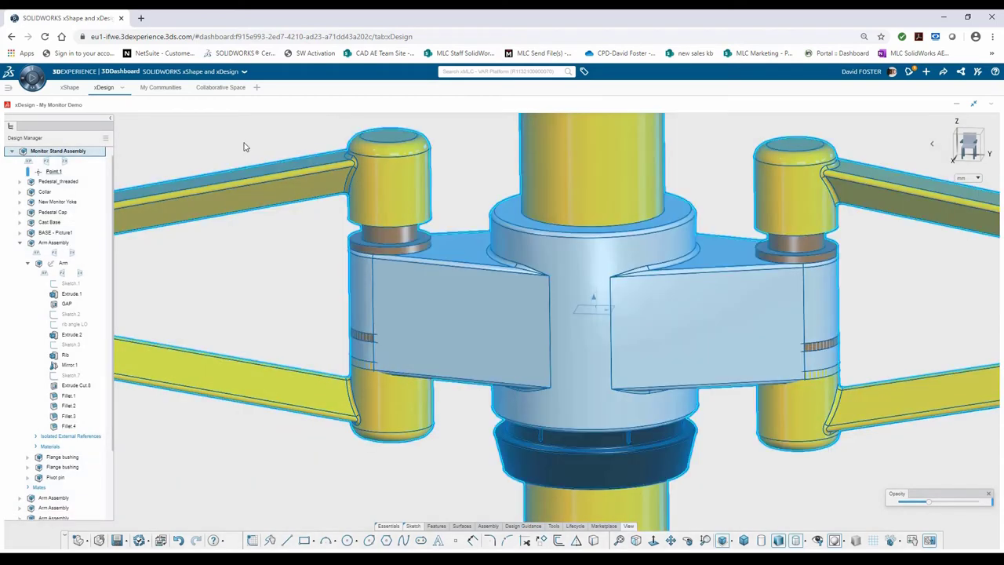
click(244, 147)
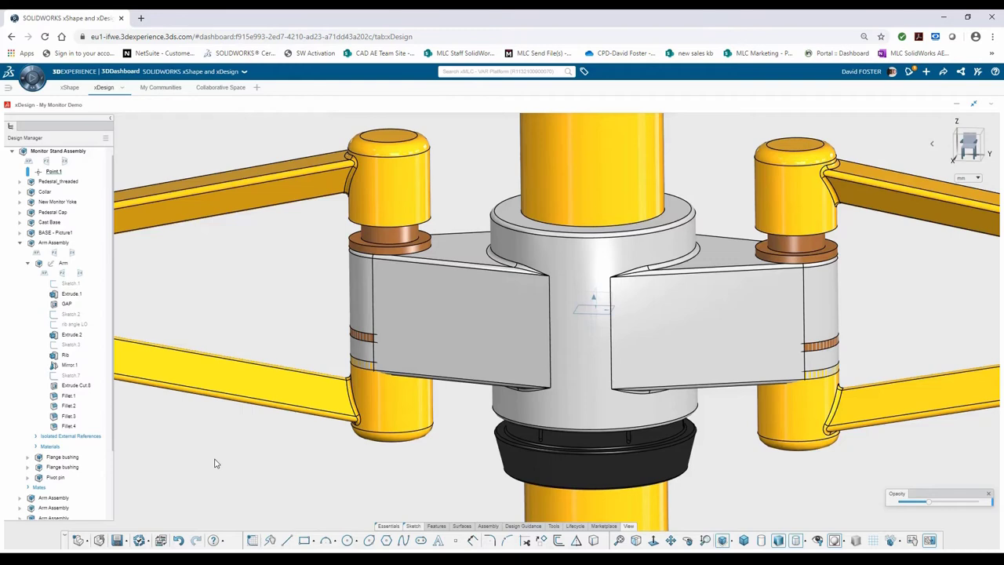
click(139, 542)
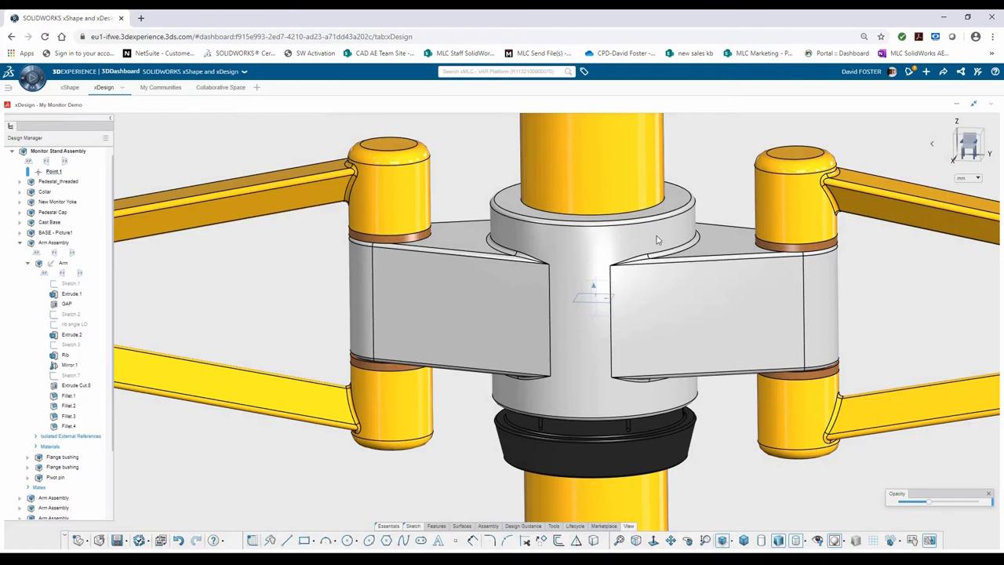
scroll(530, 288, up, 5)
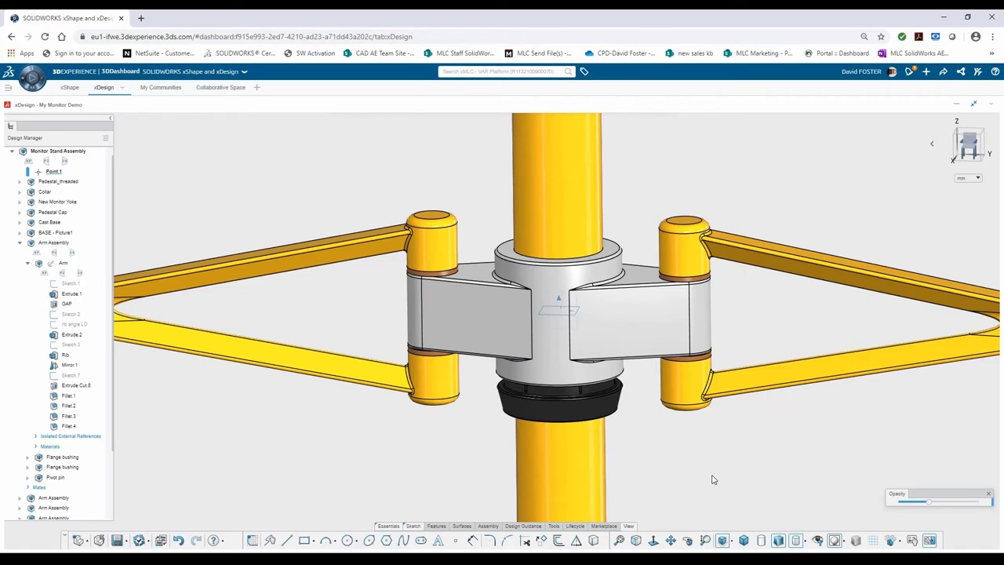
click(21, 245)
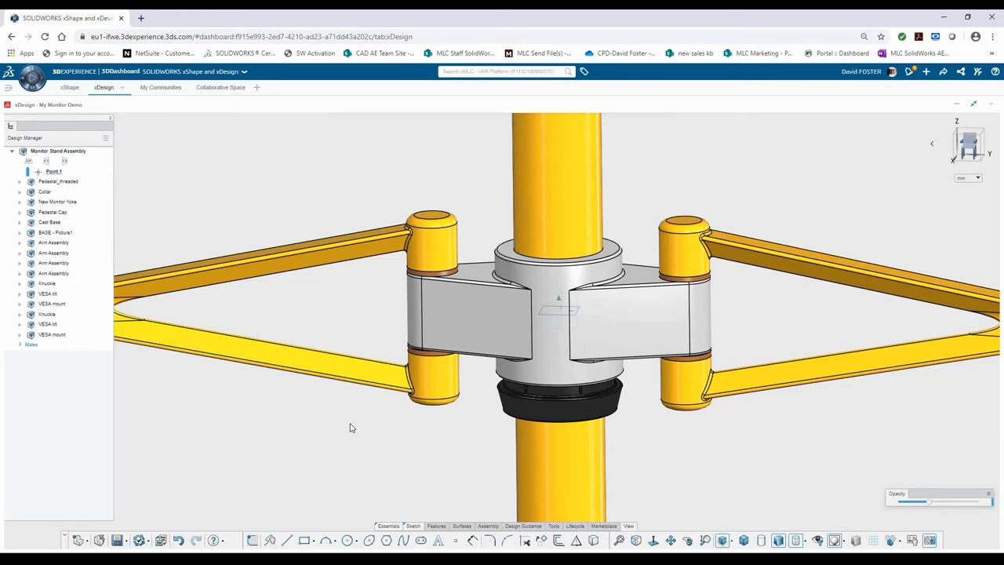
scroll(351, 427, down, 5)
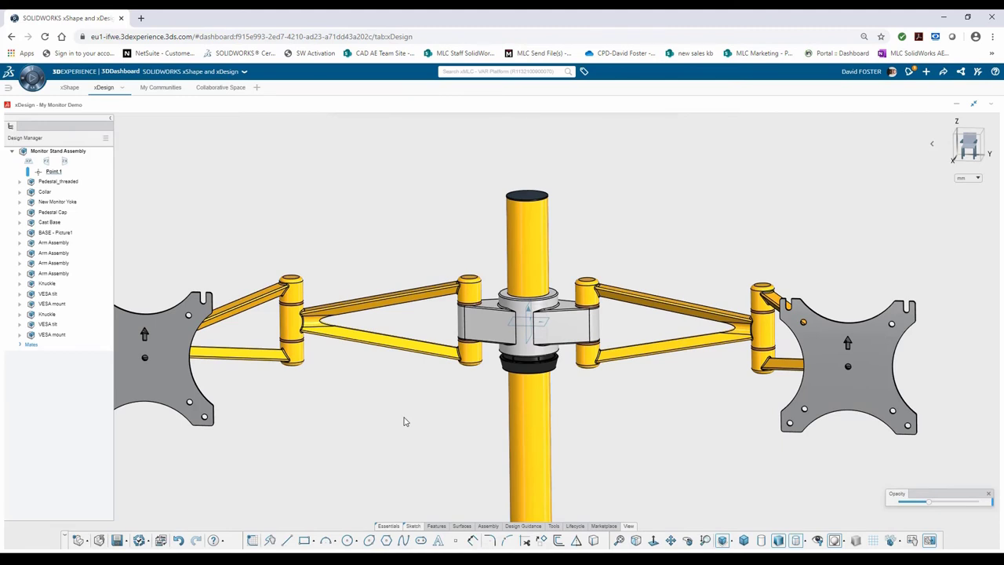
Search the platform for 'clip' and inspect the Cable Management Clip's 3D preview
click(509, 71)
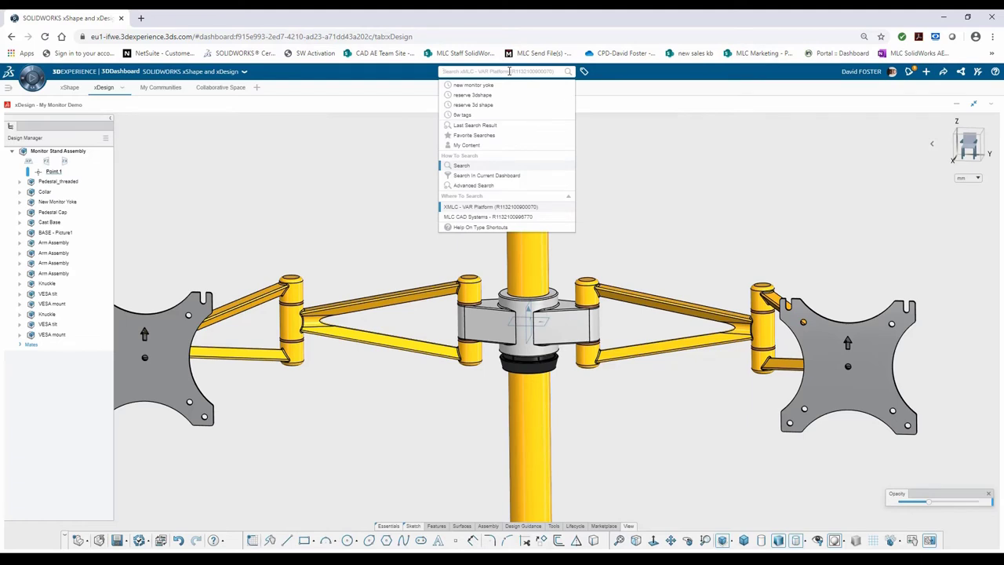
text(a)
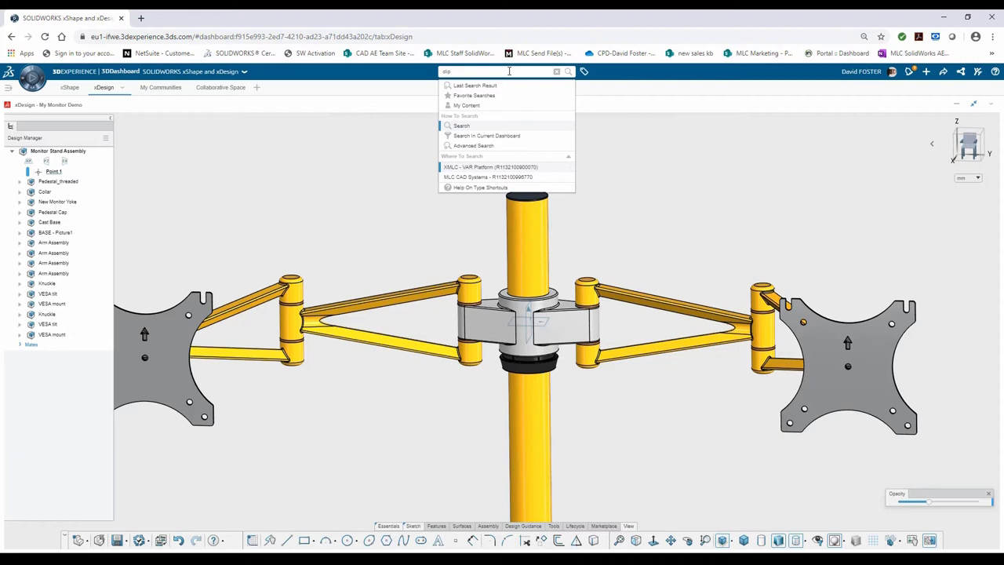
key(Return)
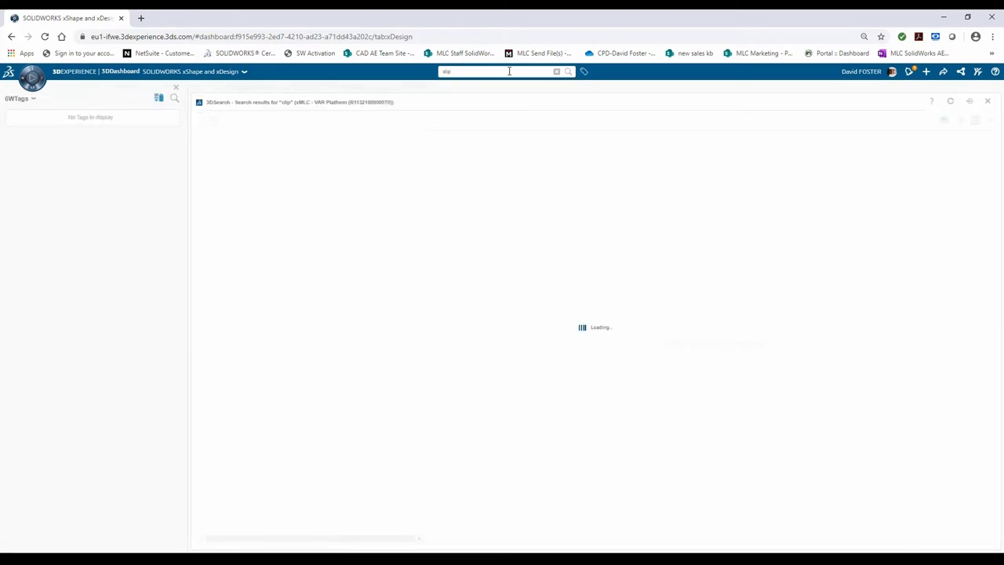
click(276, 152)
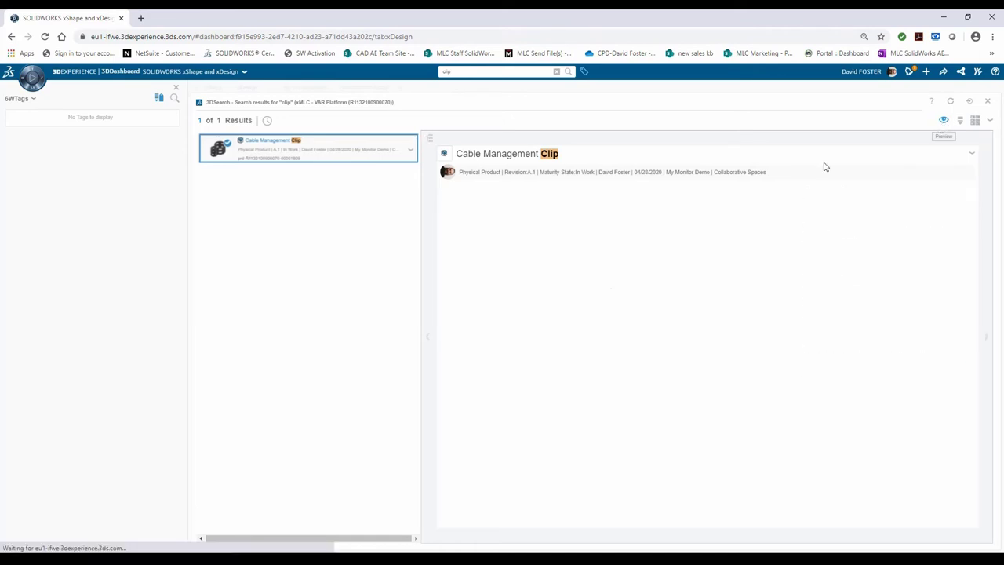
click(619, 351)
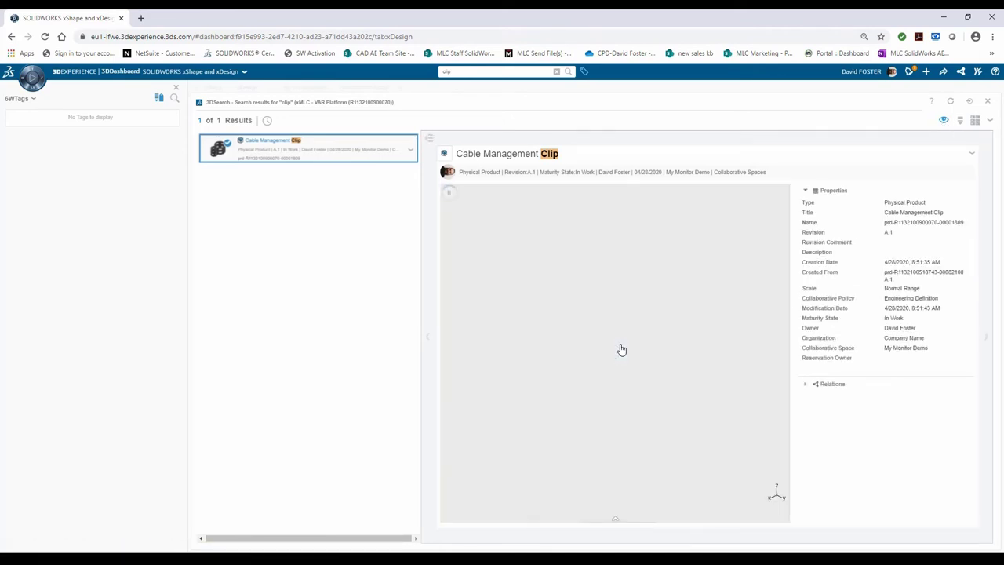
mouse_move(624, 314)
mouse_down()
mouse_move(623, 392)
mouse_move(631, 330)
mouse_up()
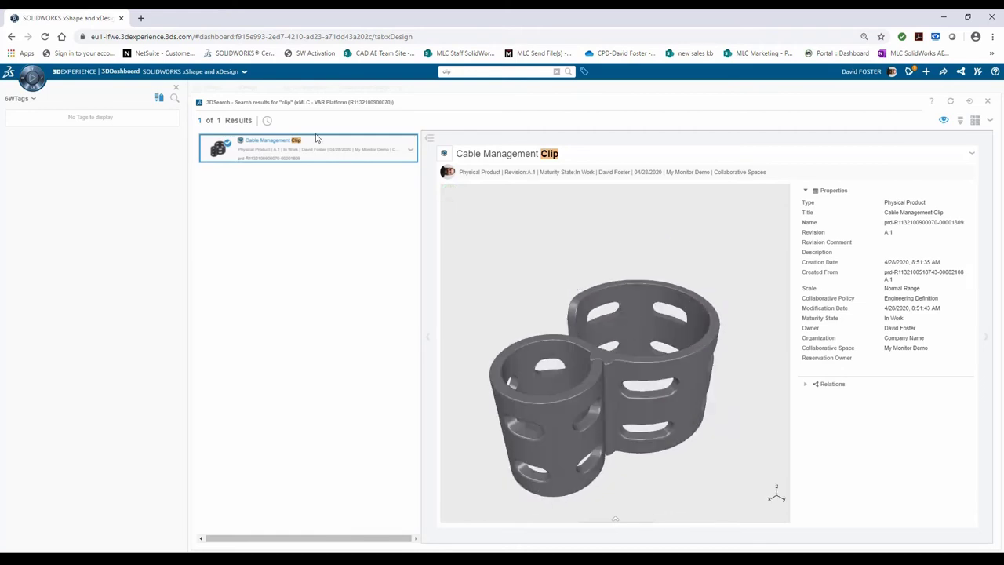
click(316, 144)
Insert the Cable Management Clip into the assembly and move it off the base to float beside the pole
drag(327, 153, 694, 455)
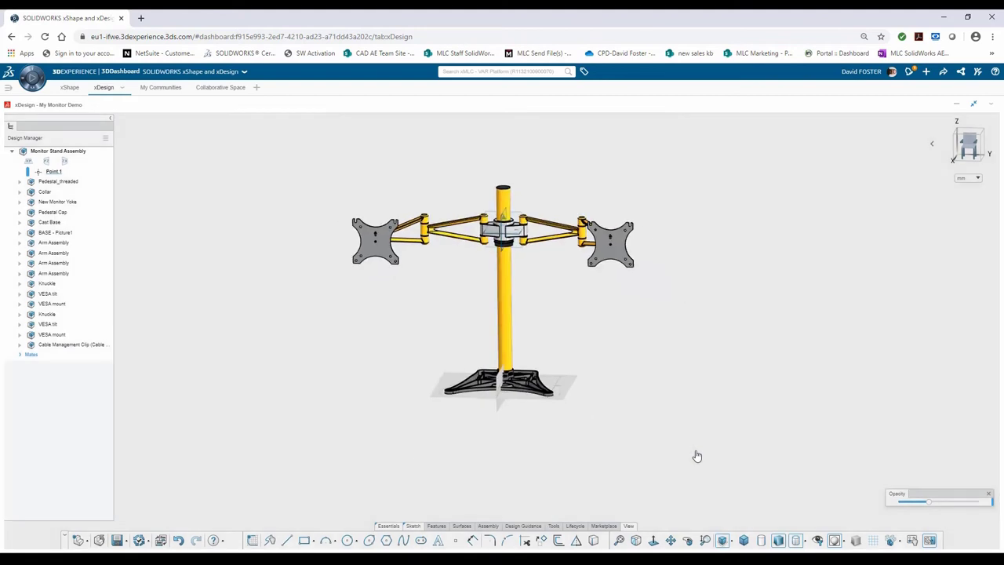
click(59, 345)
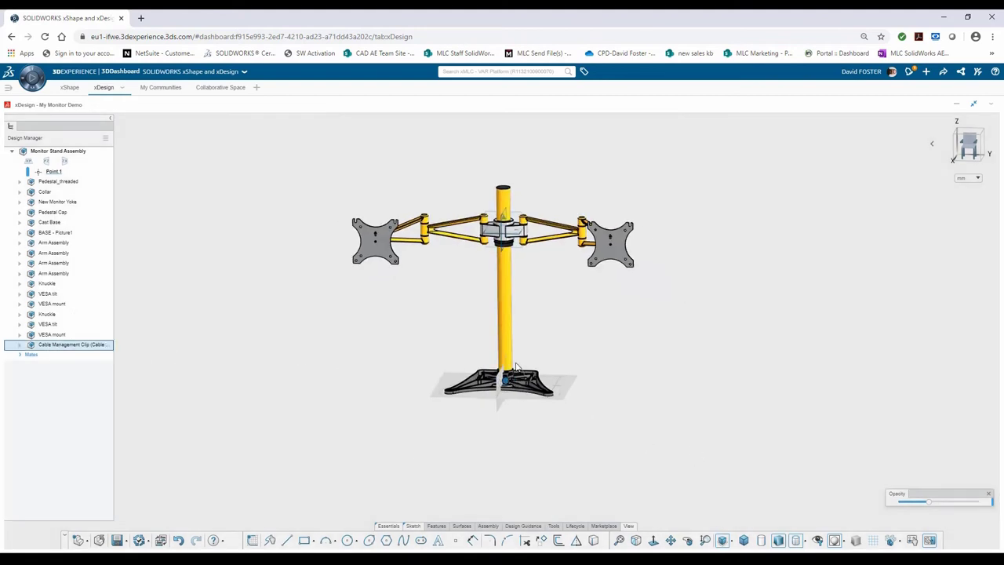
drag(574, 315, 549, 286)
Mate the clip's inner cylindrical face concentric with the pedestal tube, then slide it up beneath the collar
click(549, 285)
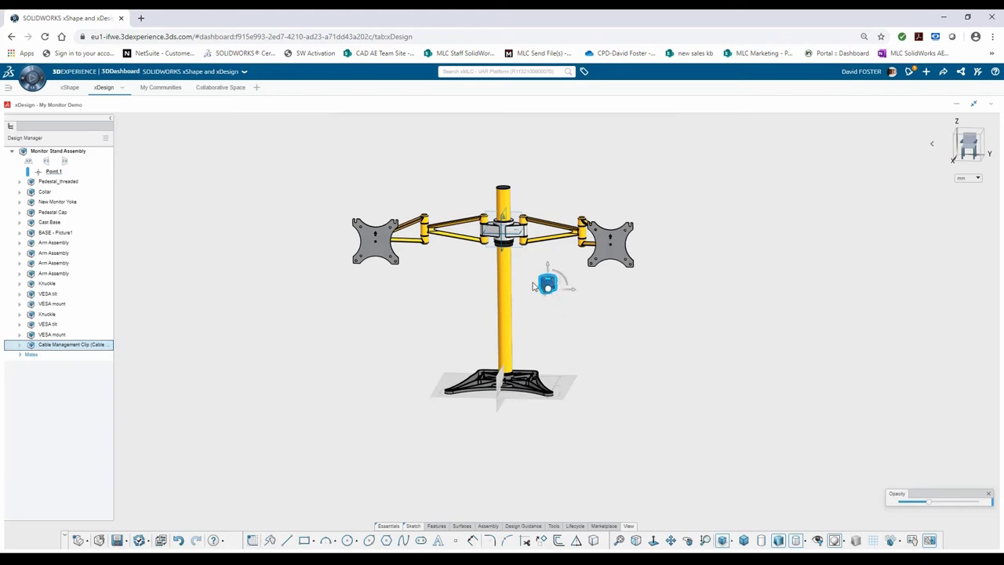
scroll(530, 274, up, 3)
scroll(530, 274, up, 1)
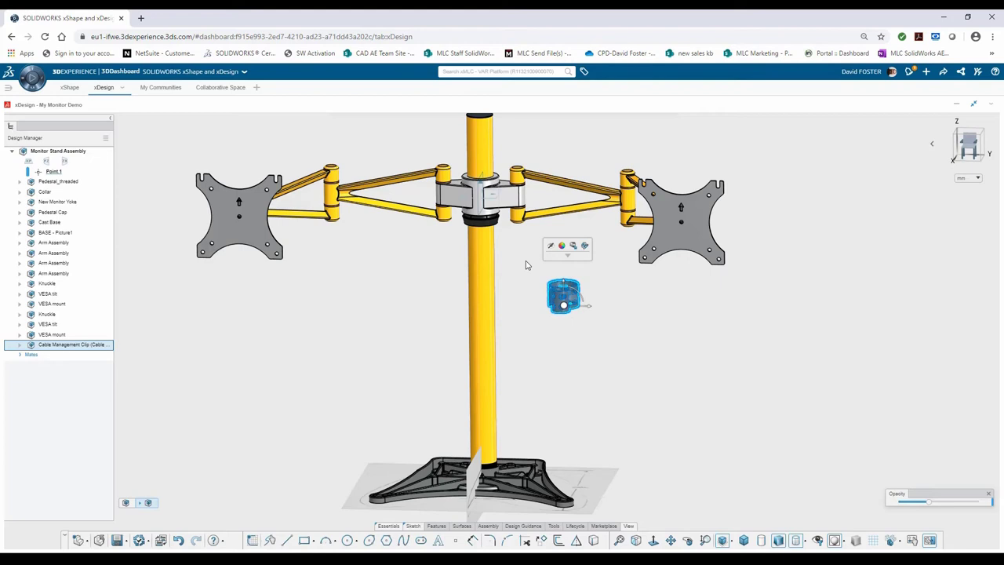
scroll(563, 286, up, 2)
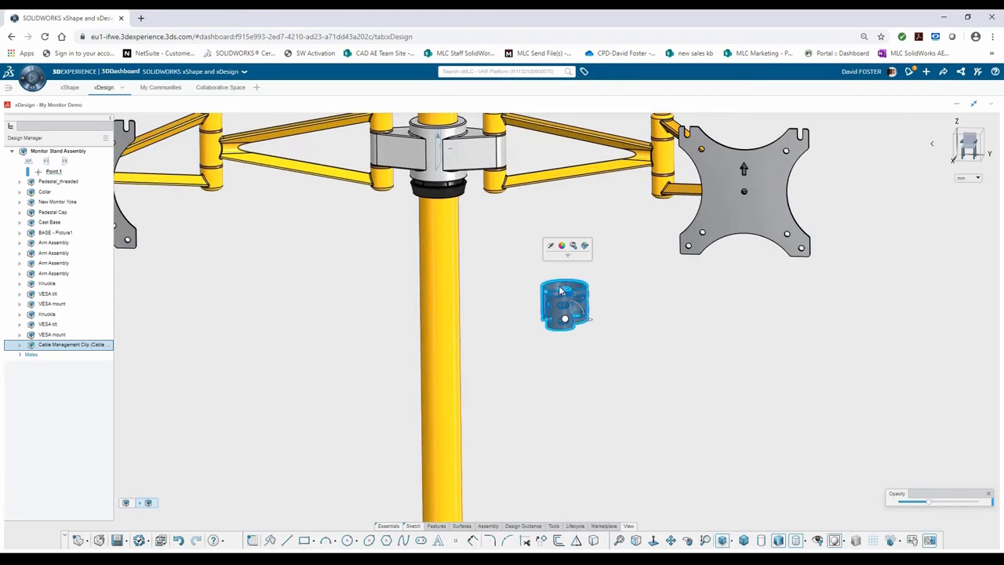
click(555, 290)
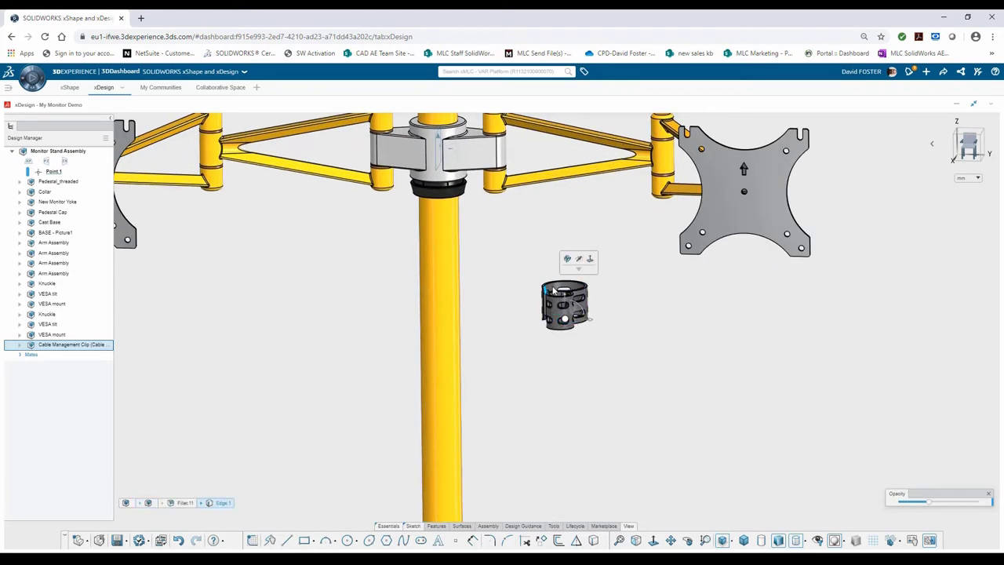
click(553, 291)
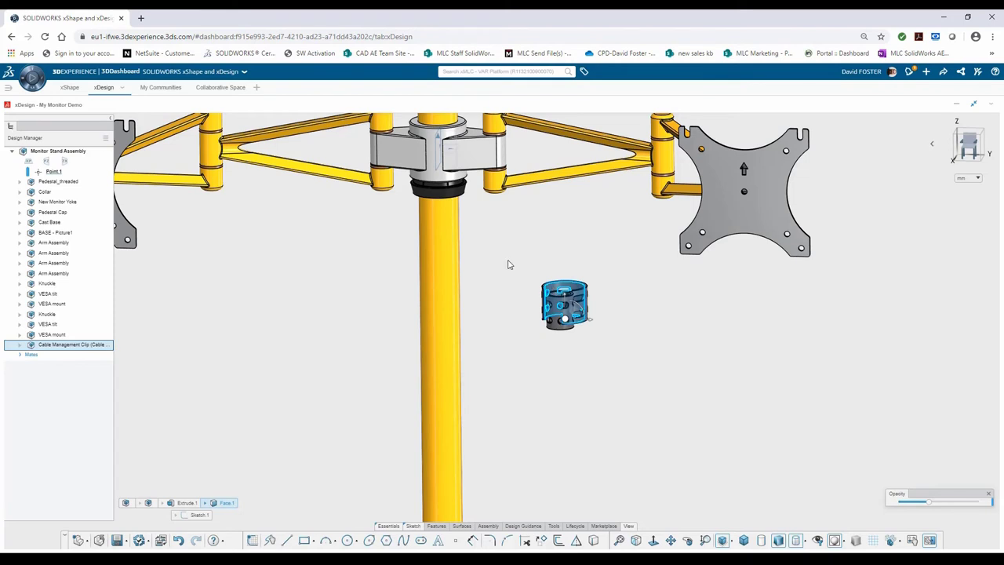
click(448, 250)
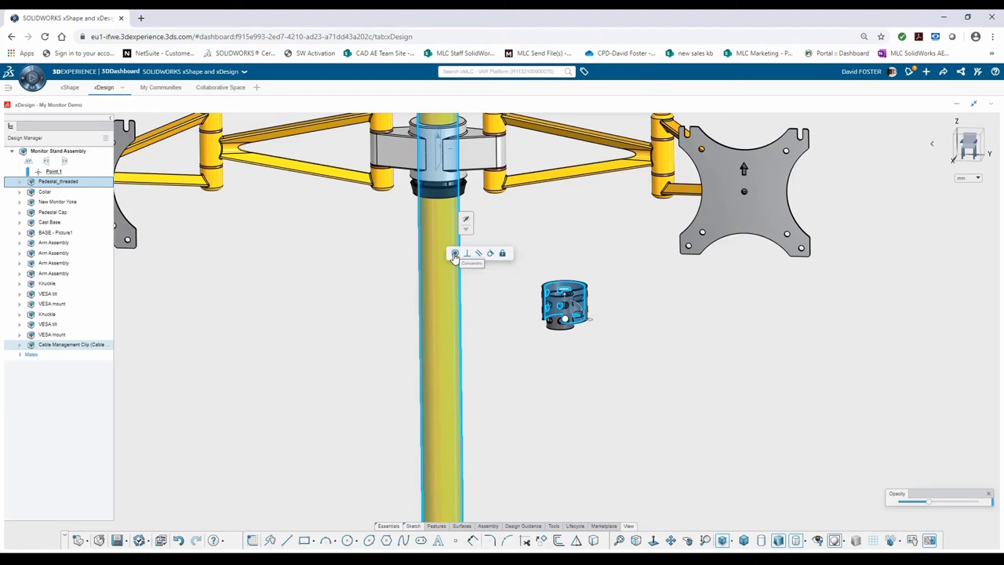
click(454, 254)
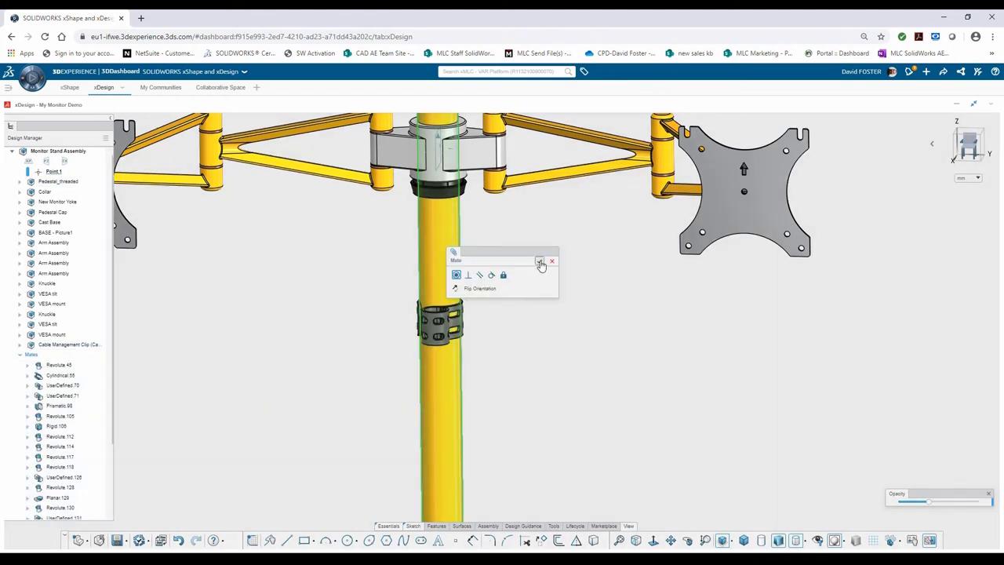
click(540, 263)
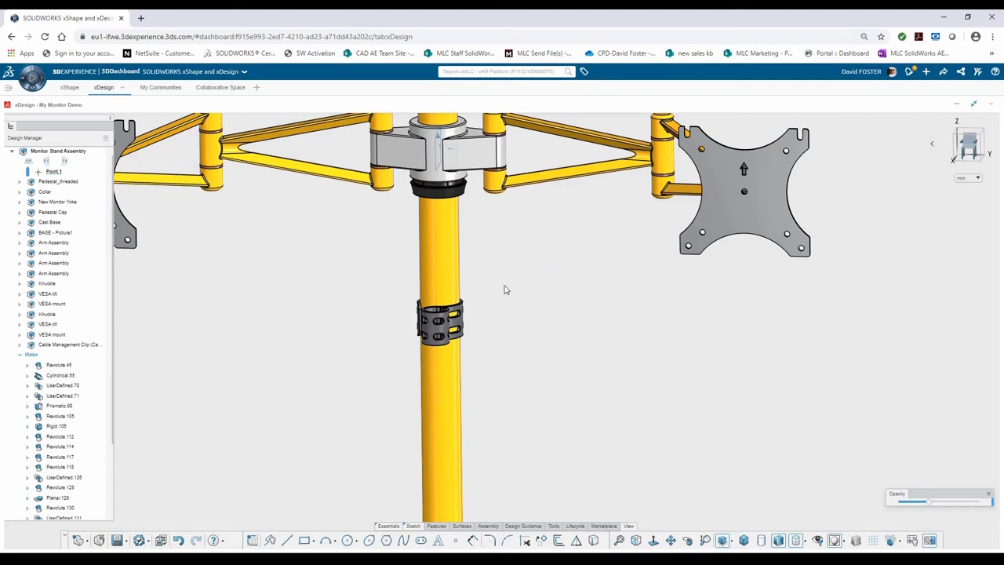
drag(439, 322, 457, 280)
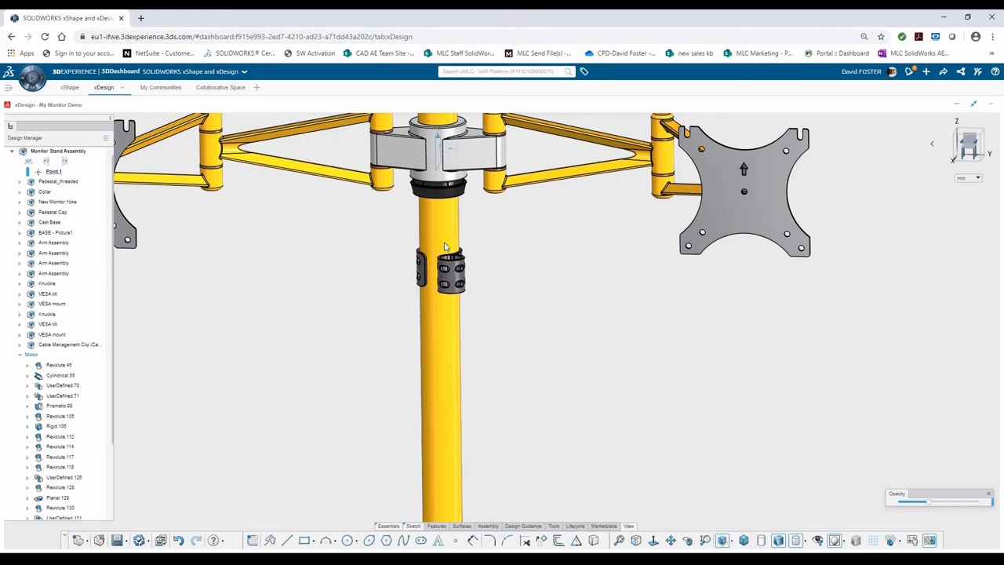
Select the clip's top edge and the collar's bottom edge as mate references
scroll(444, 246, up, 5)
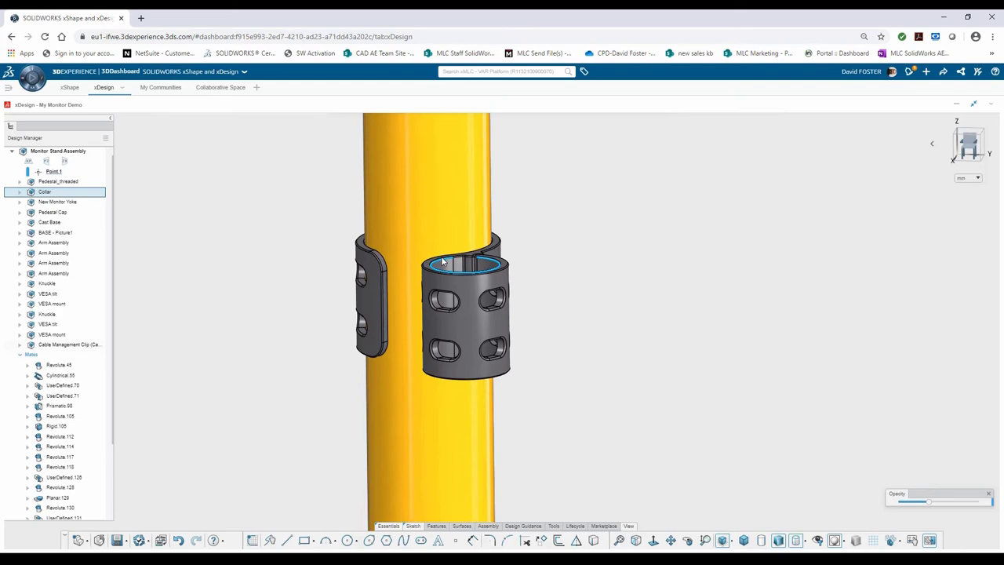
click(443, 261)
scroll(518, 275, up, 2)
scroll(503, 311, down, 4)
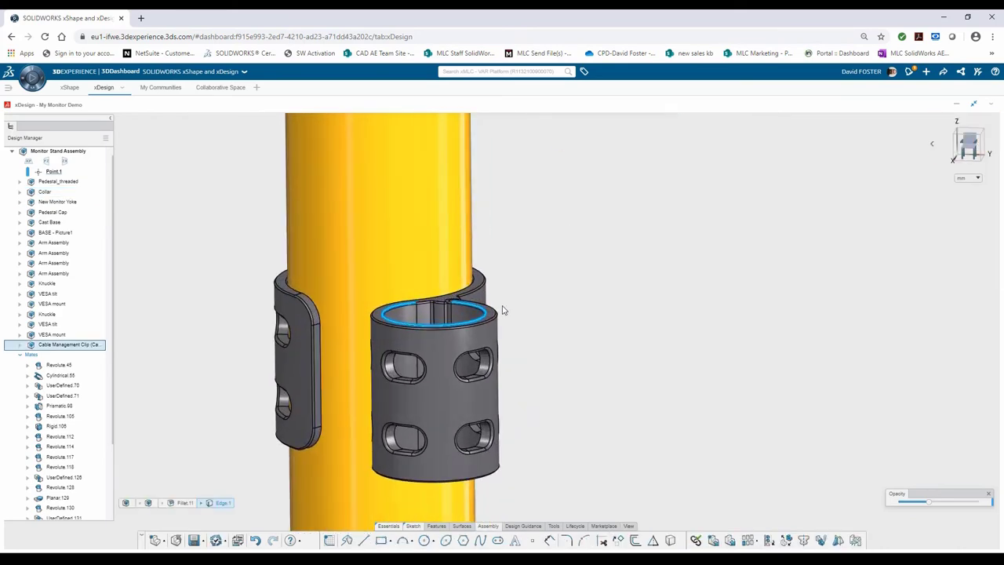
click(495, 281)
middle_drag(496, 281, 495, 283)
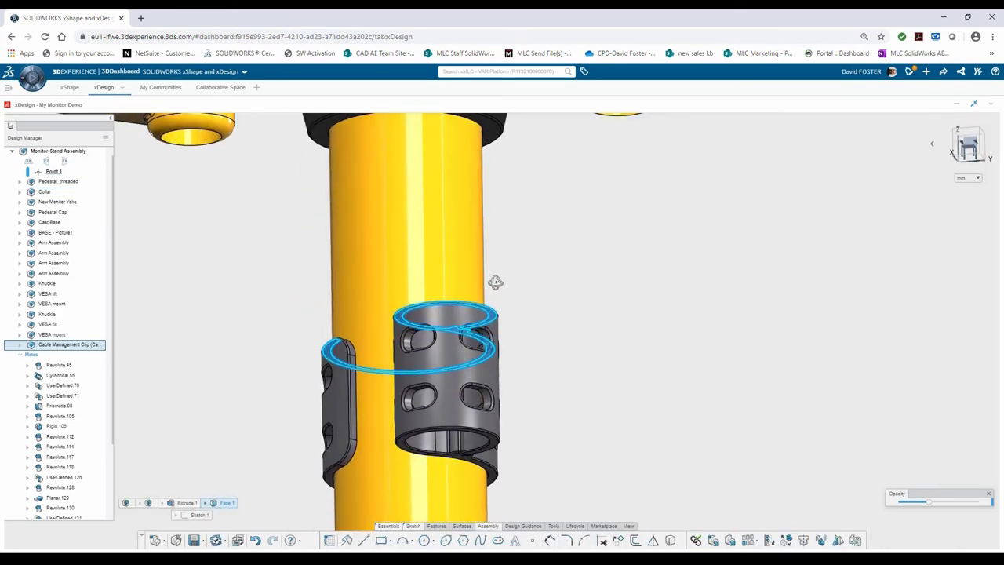
scroll(495, 281, up, 3)
scroll(490, 212, down, 5)
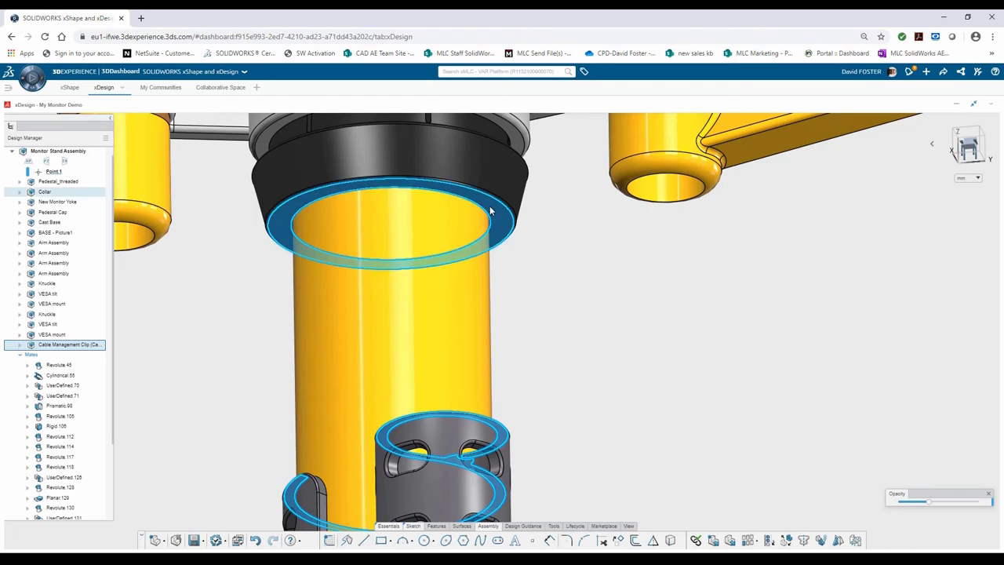
click(490, 212)
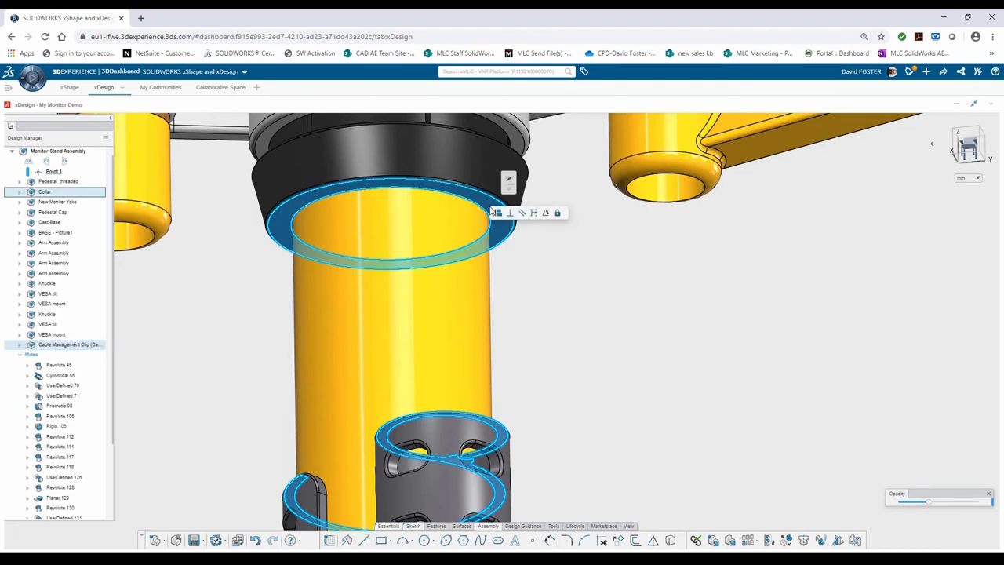
Apply a 50 mm Distance mate between the clip's top edge and the collar's bottom edge
click(534, 213)
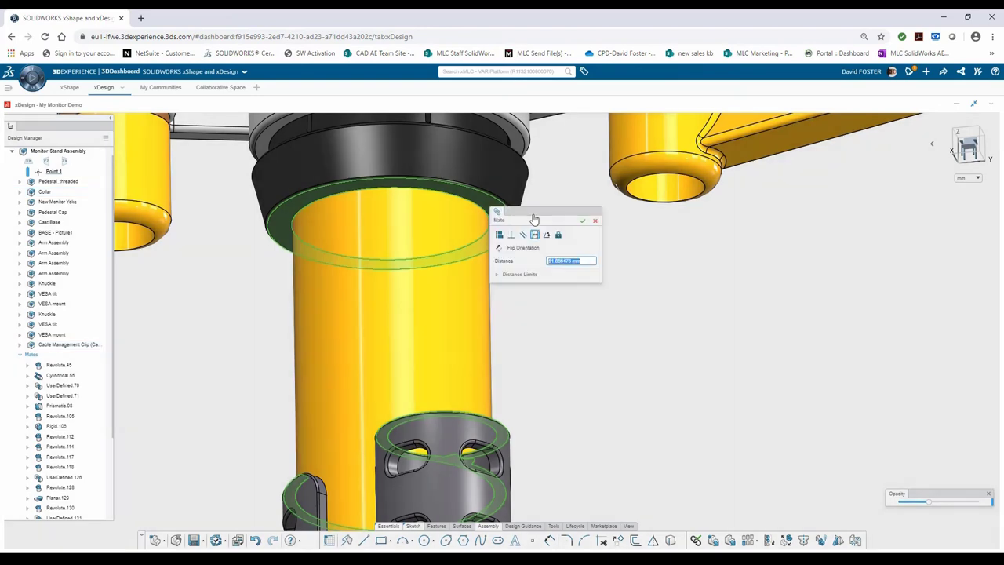
text(50)
key(Return)
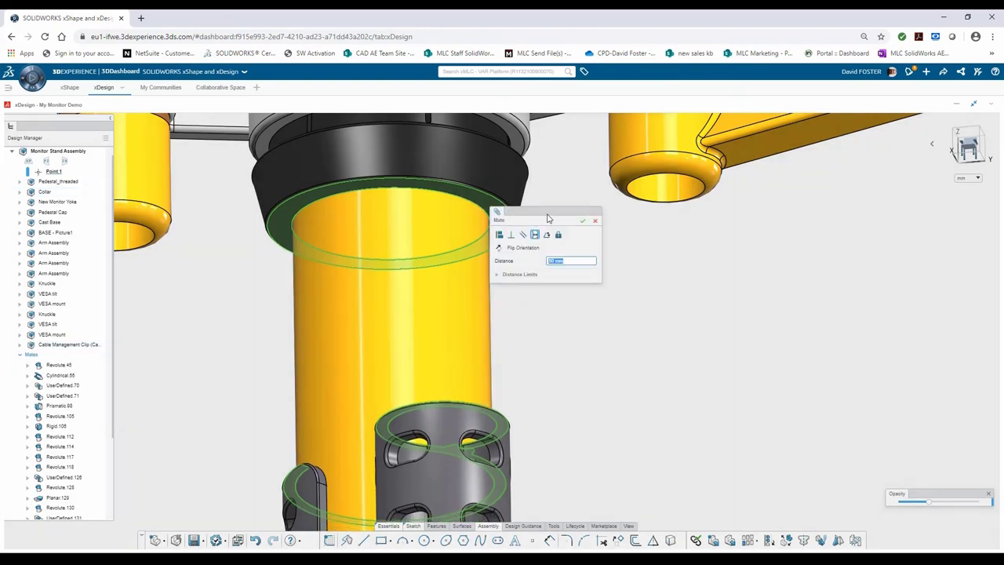
click(582, 221)
scroll(585, 223, up, 5)
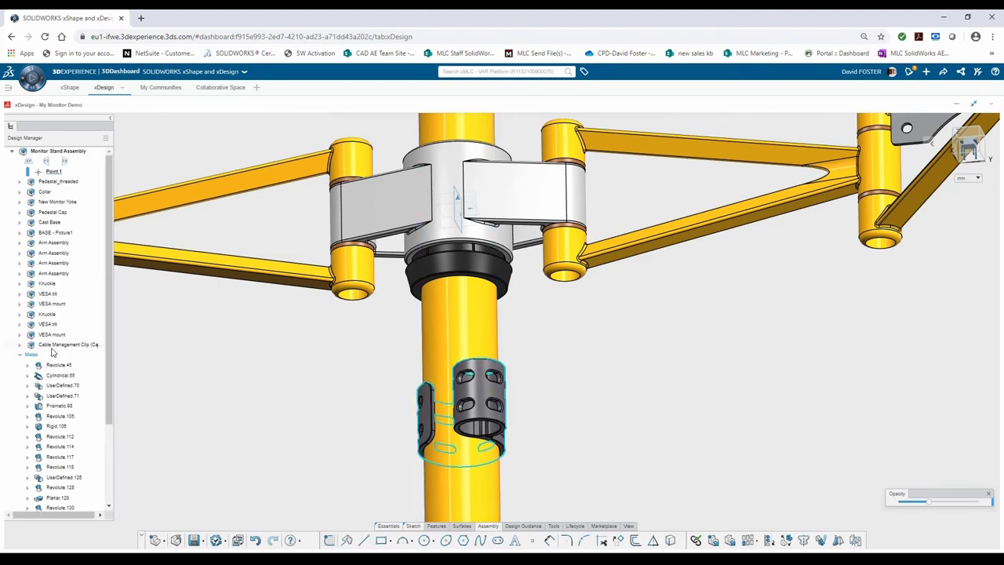
click(20, 354)
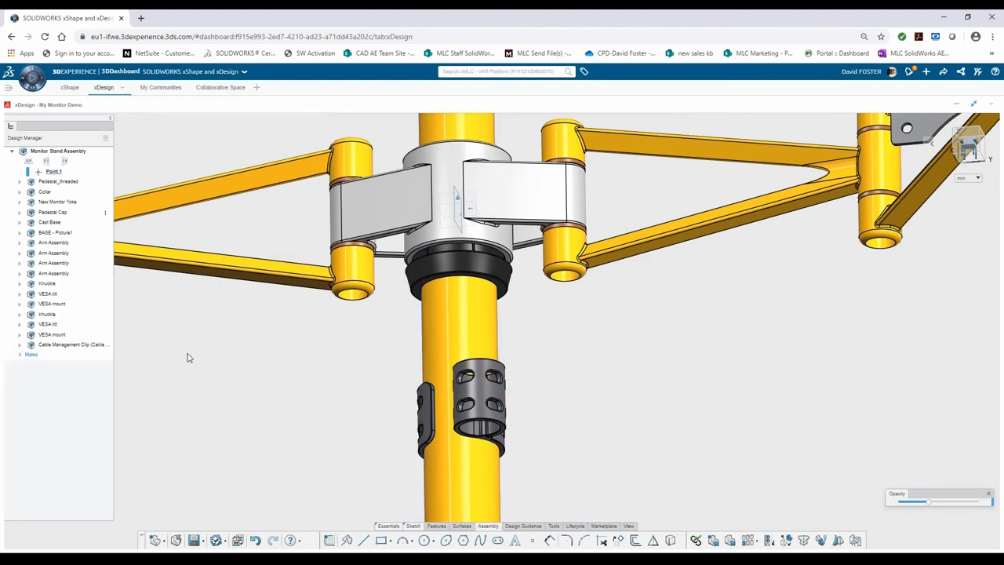
click(487, 392)
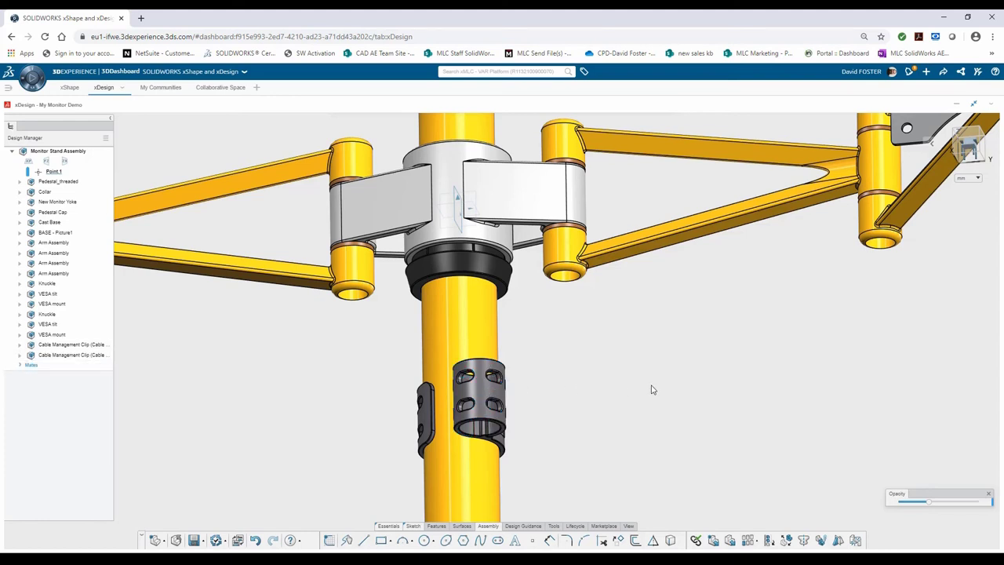
scroll(650, 389, down, 5)
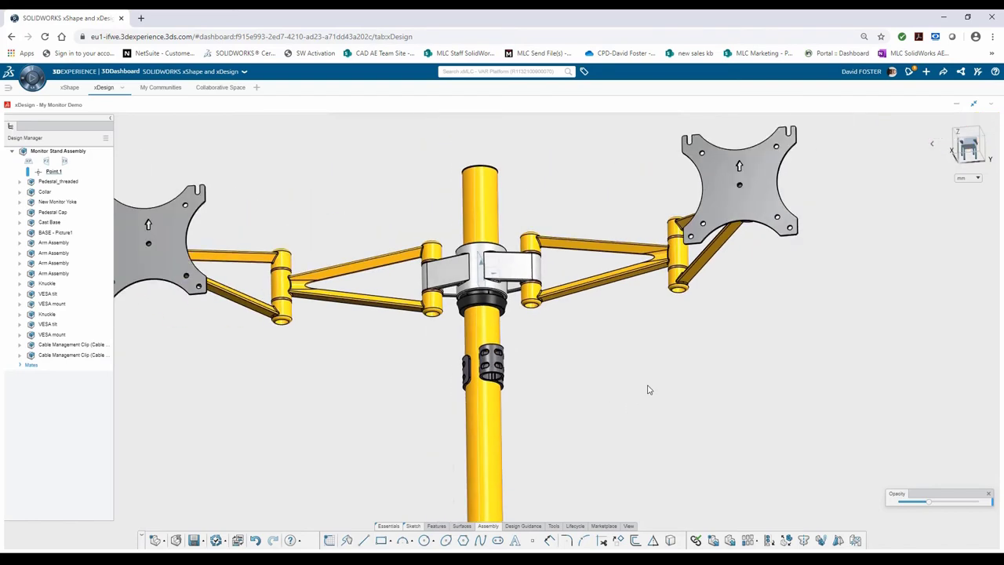
middle_drag(538, 415, 530, 469)
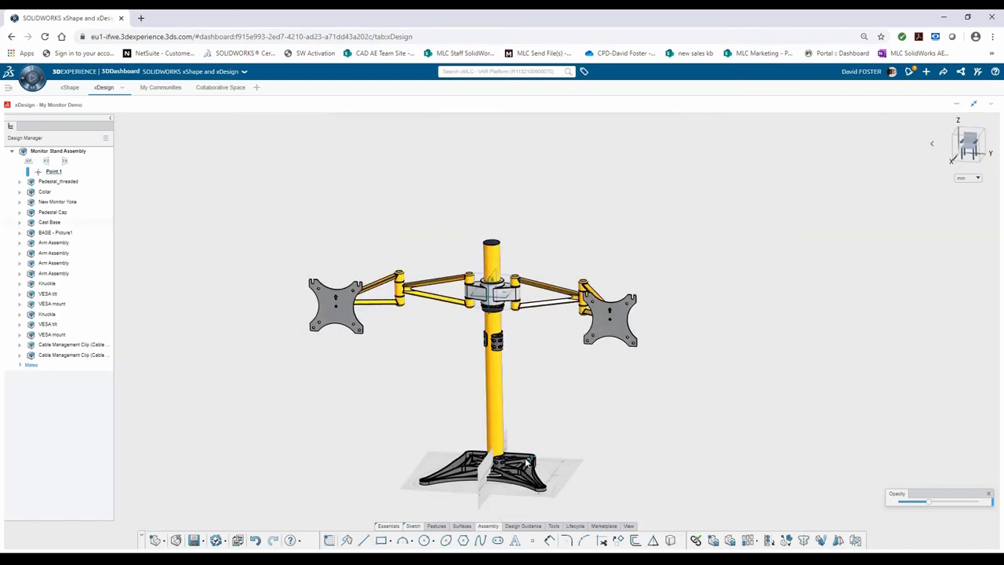
scroll(509, 462, up, 3)
drag(491, 475, 616, 365)
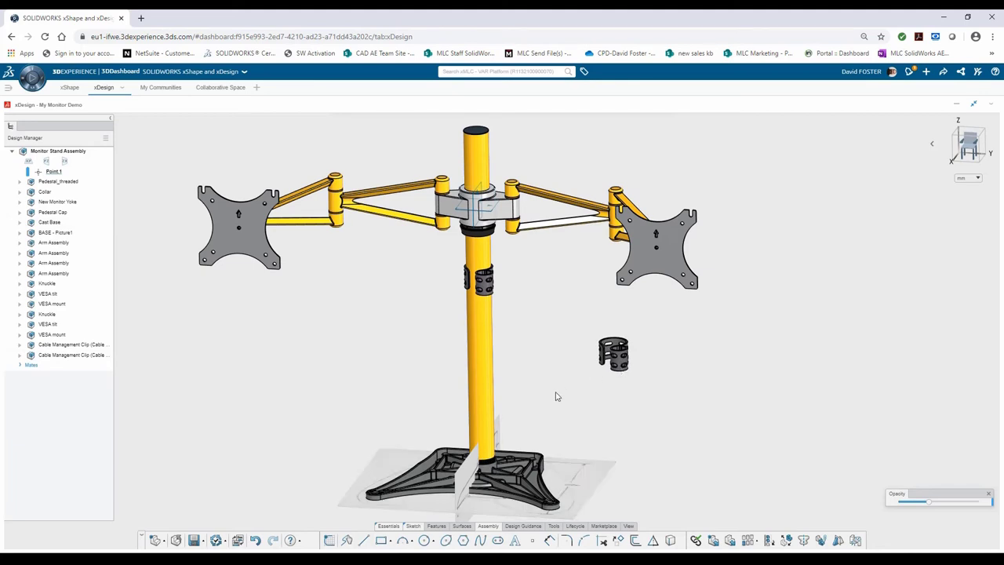
key(ctrl+z)
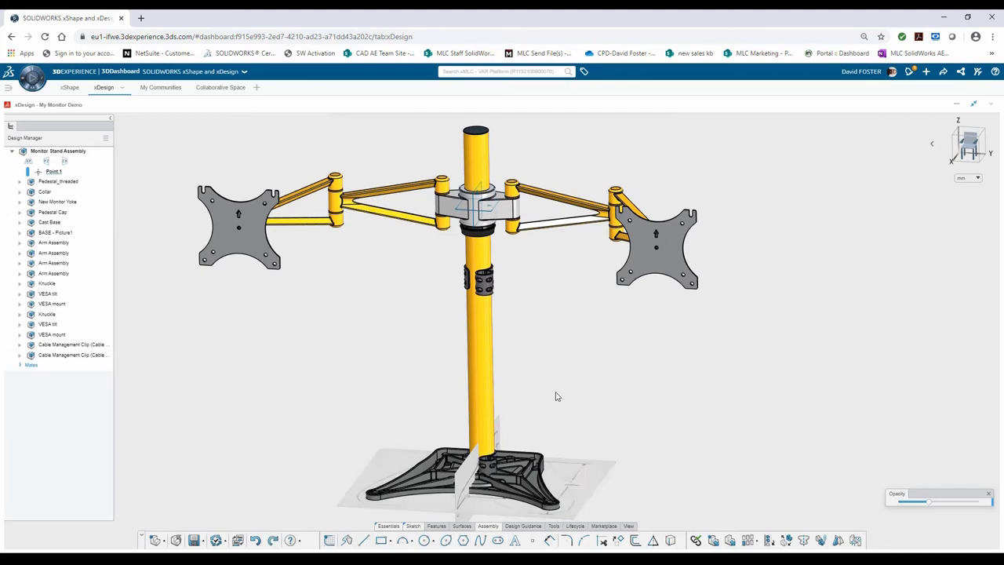
key(ctrl+z)
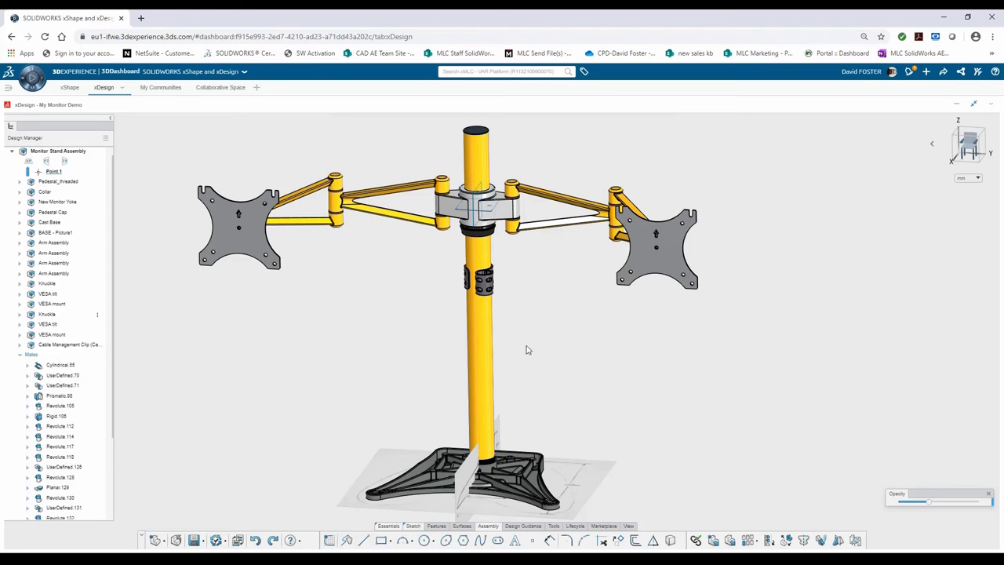
Linear-pattern the clip along the pole with 100 mm spacing and 2 instances
middle_drag(525, 342, 487, 287)
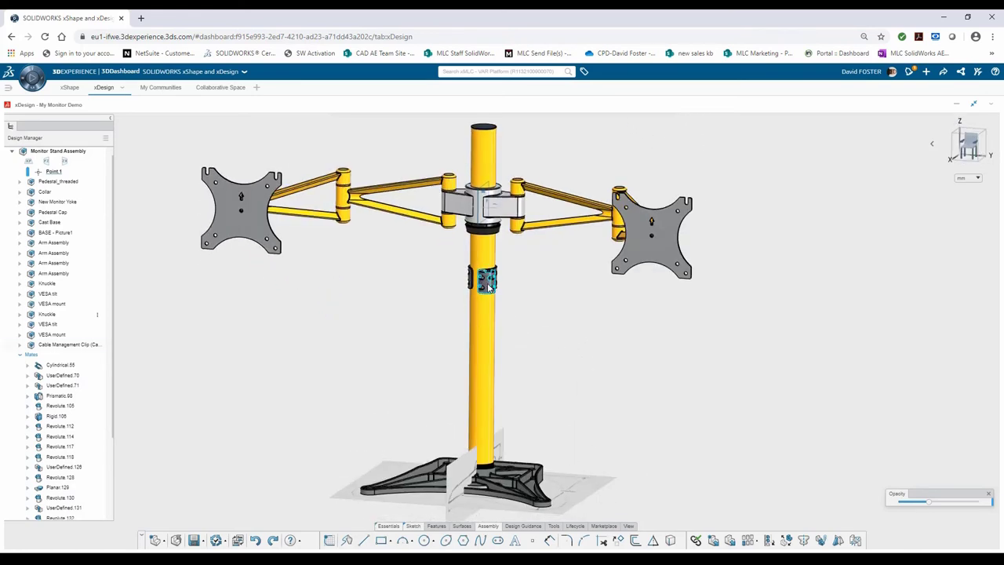
click(487, 286)
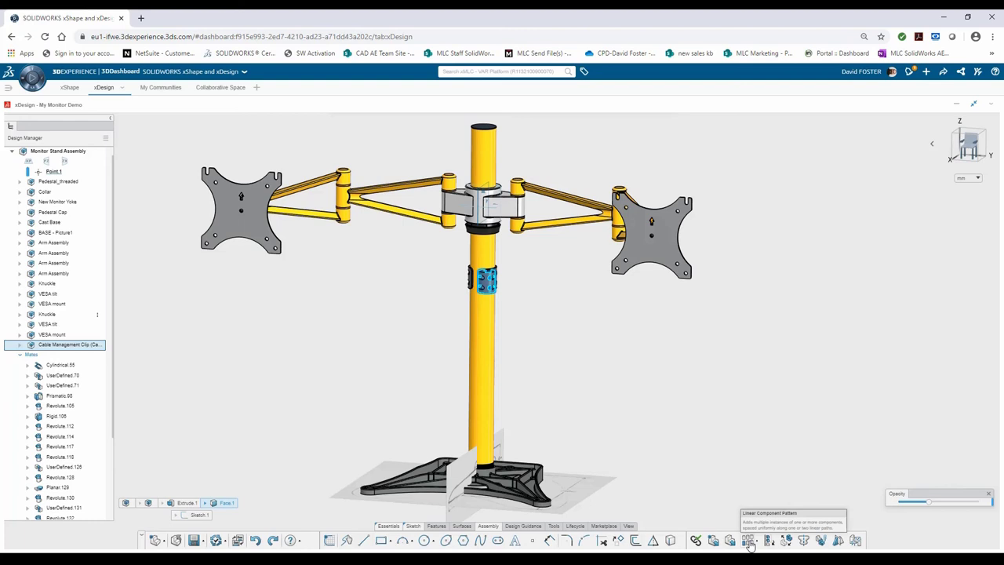
click(747, 542)
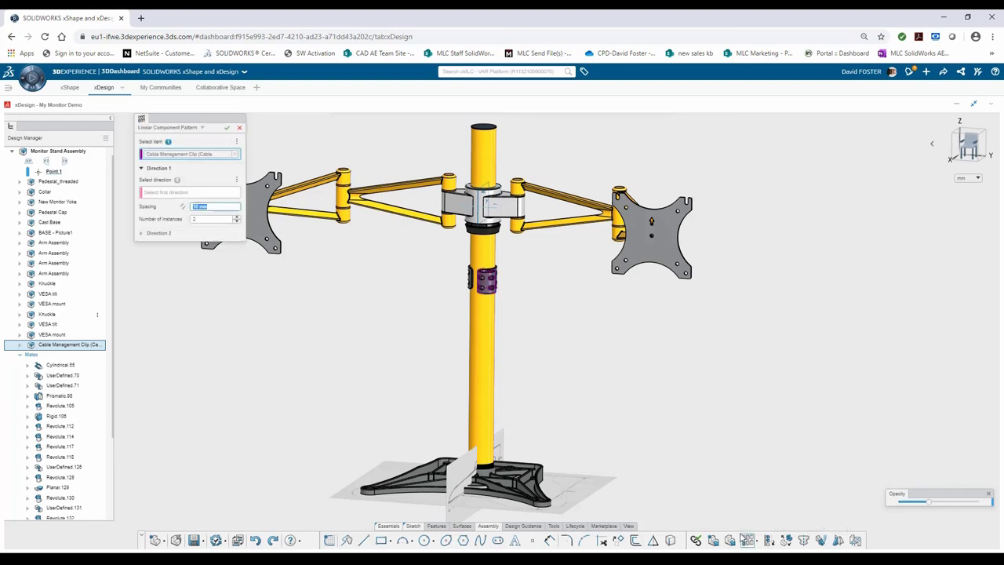
click(177, 193)
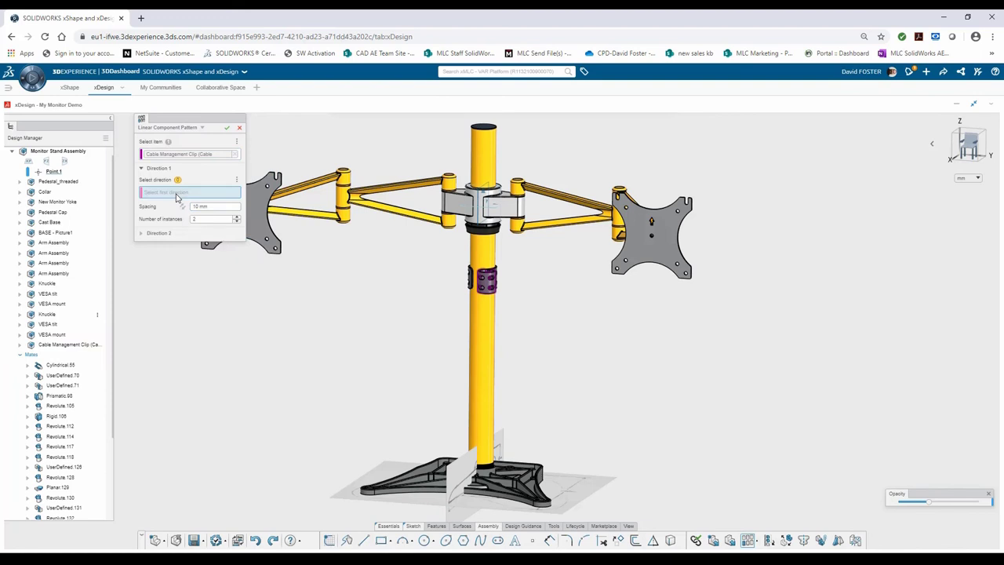
click(480, 351)
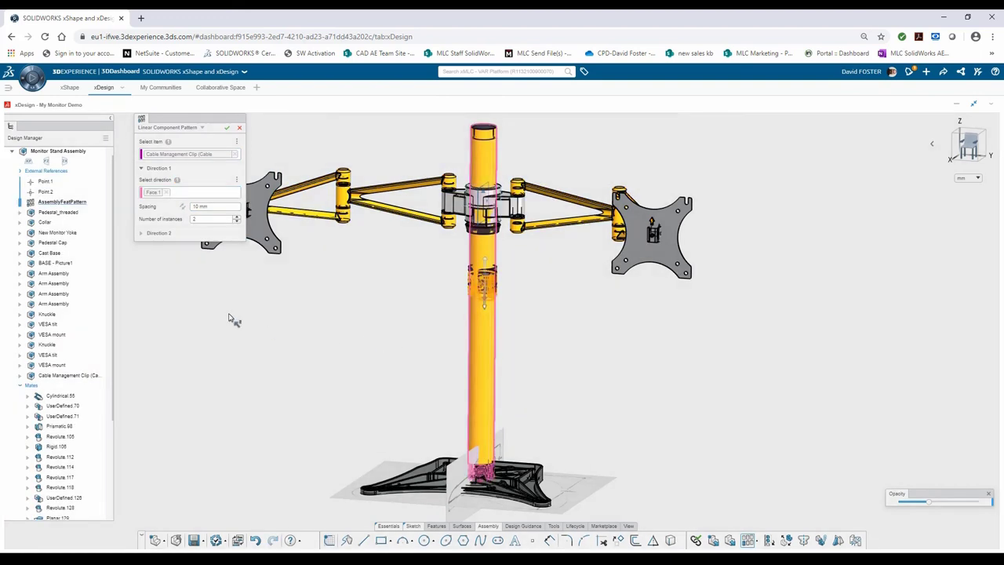
click(224, 206)
text(100)
key(Return)
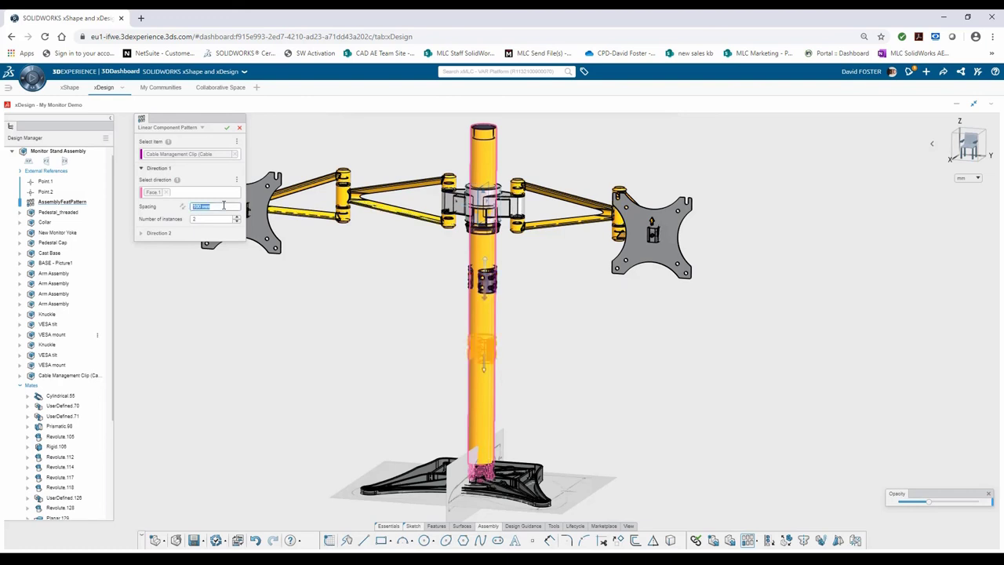
click(227, 127)
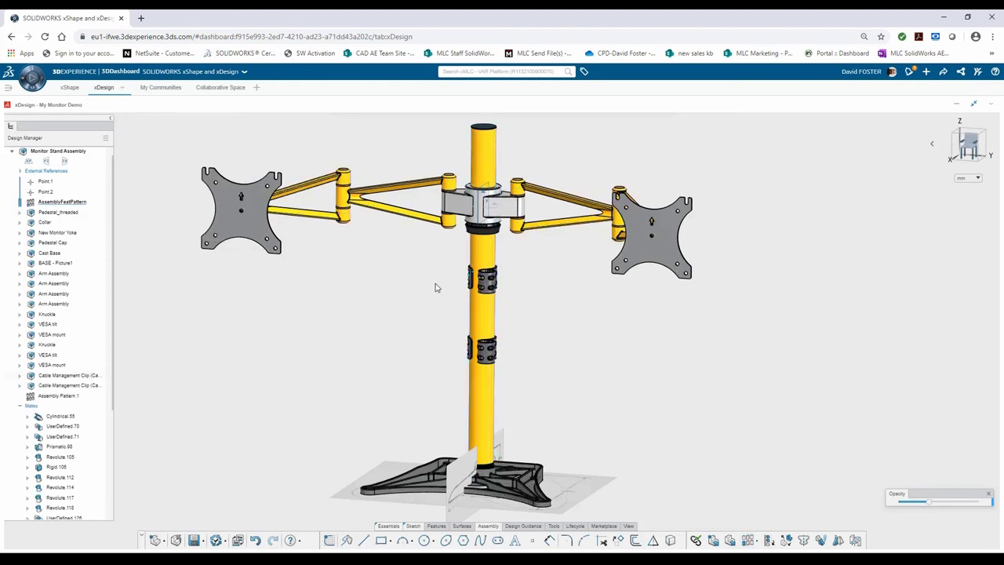